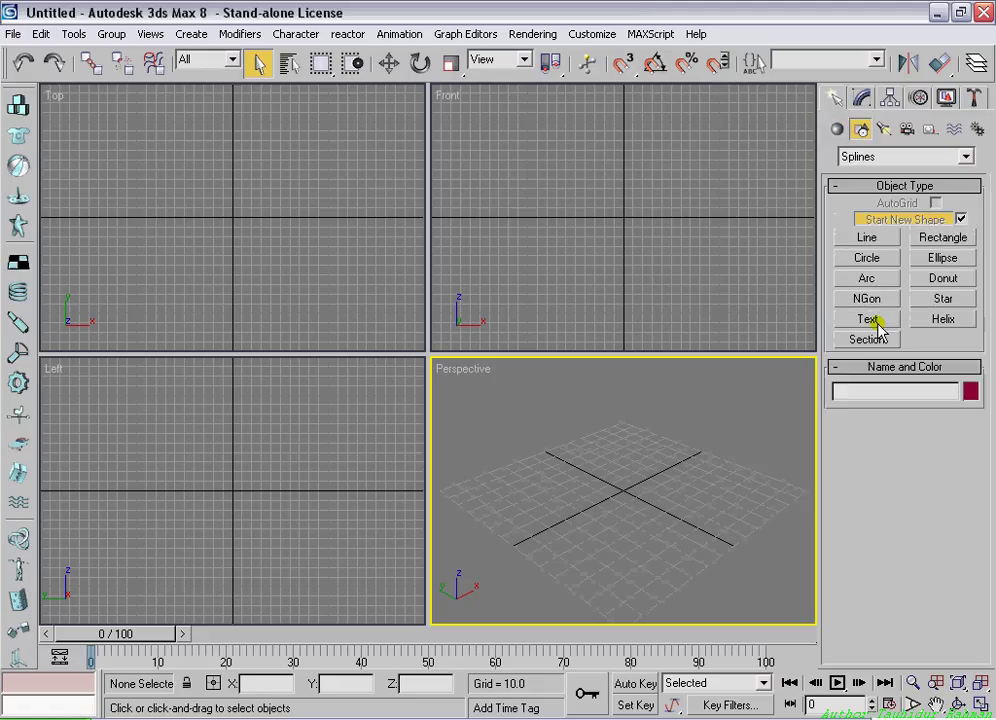
Create a text shape reading "M" in Arial, size 100, at the origin of the Front viewport
click(867, 319)
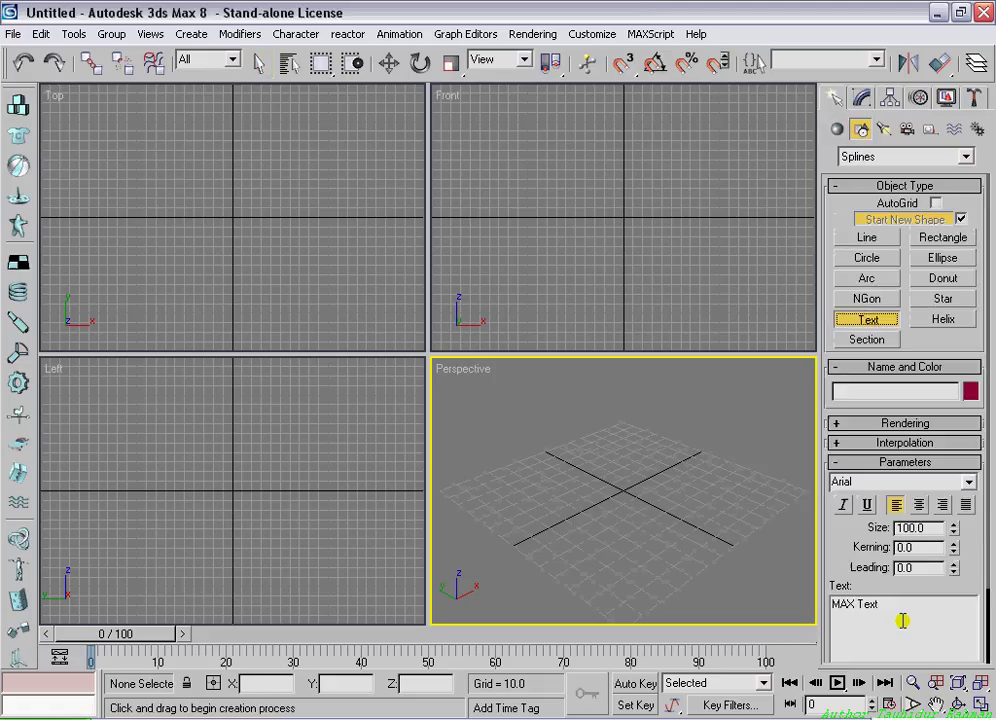
drag(879, 605, 839, 614)
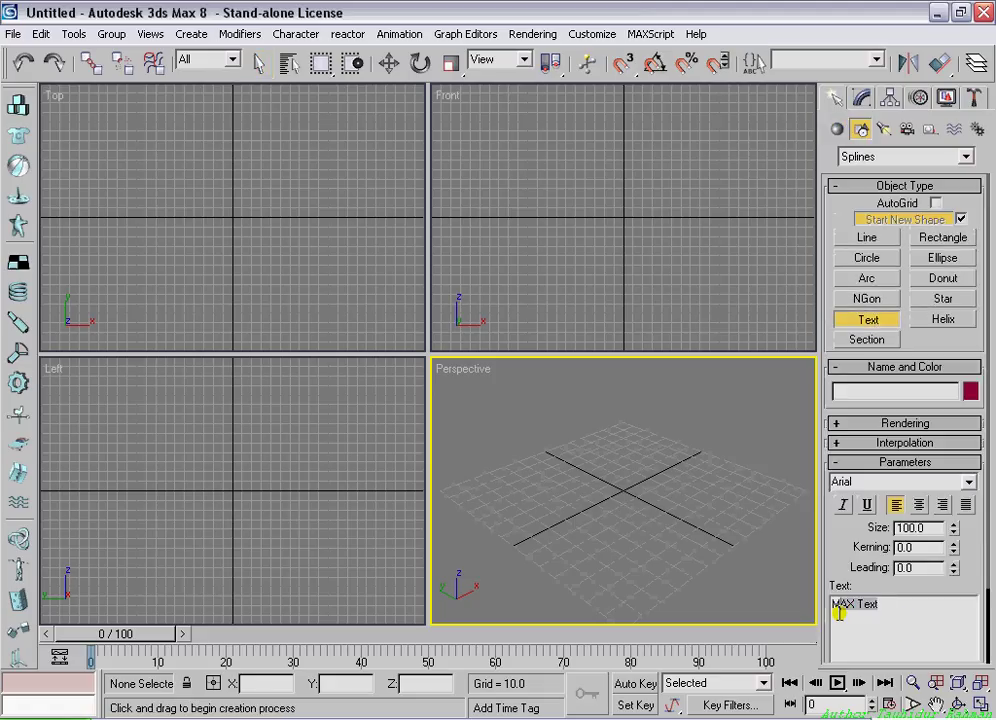
text(M)
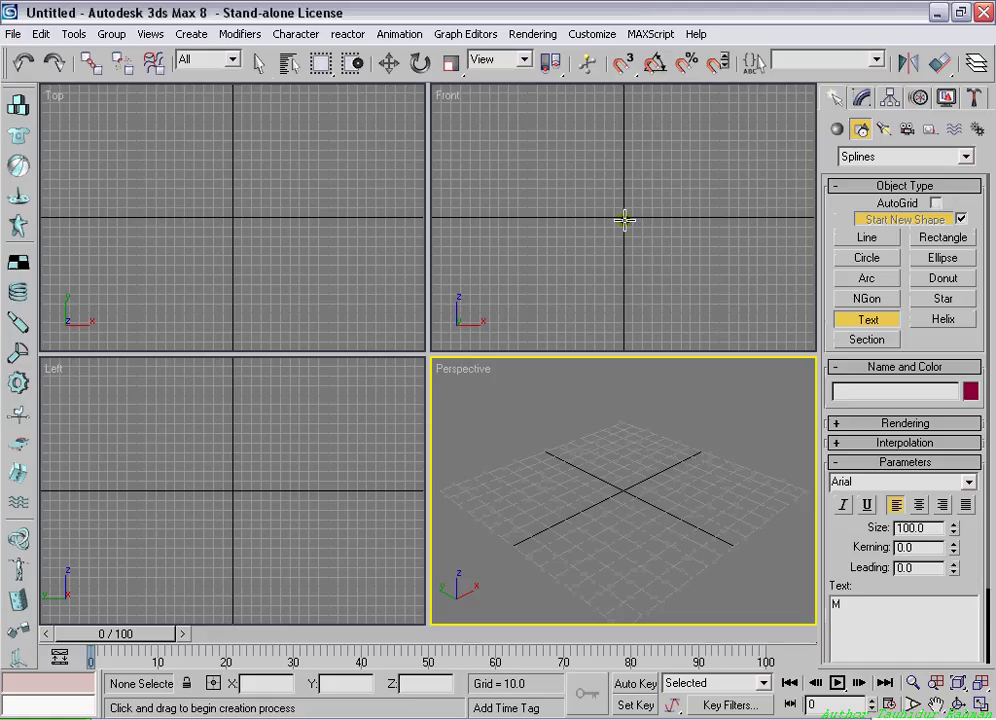
click(624, 219)
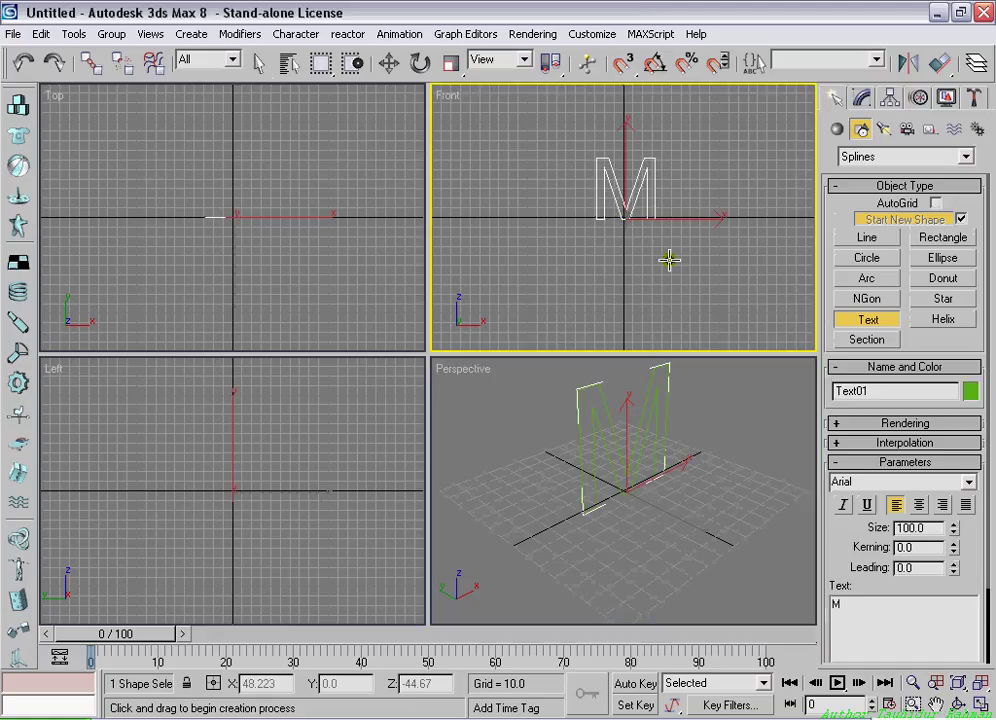
Draw a small circle with a radius of about 6.2 beside the M in the Front viewport
click(867, 260)
click(716, 175)
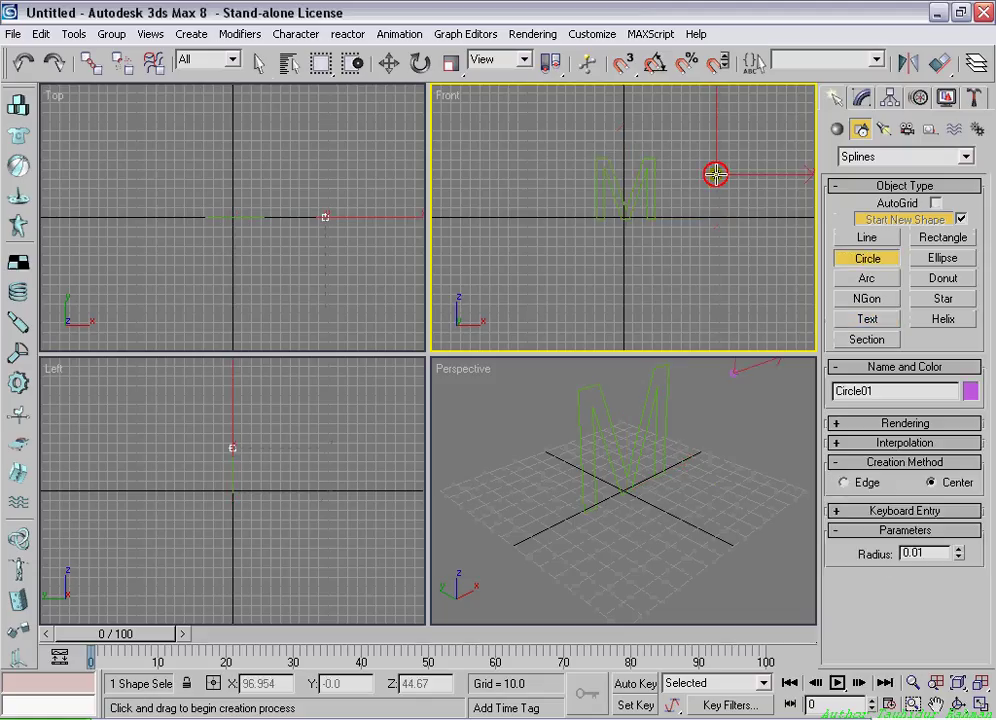
drag(716, 175, 717, 178)
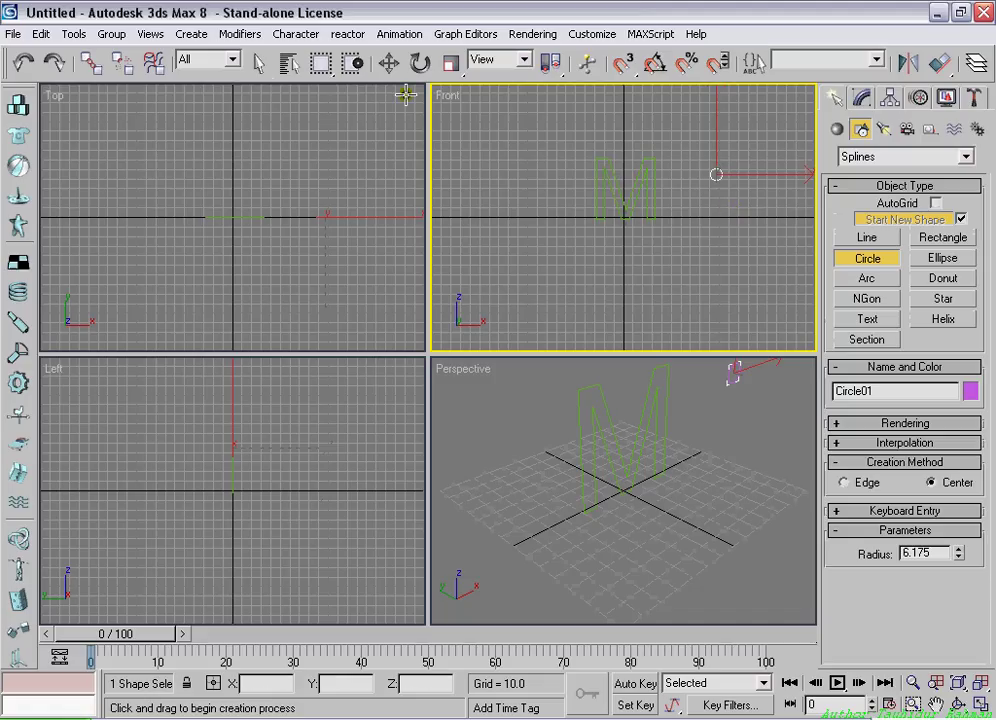
click(389, 63)
click(787, 472)
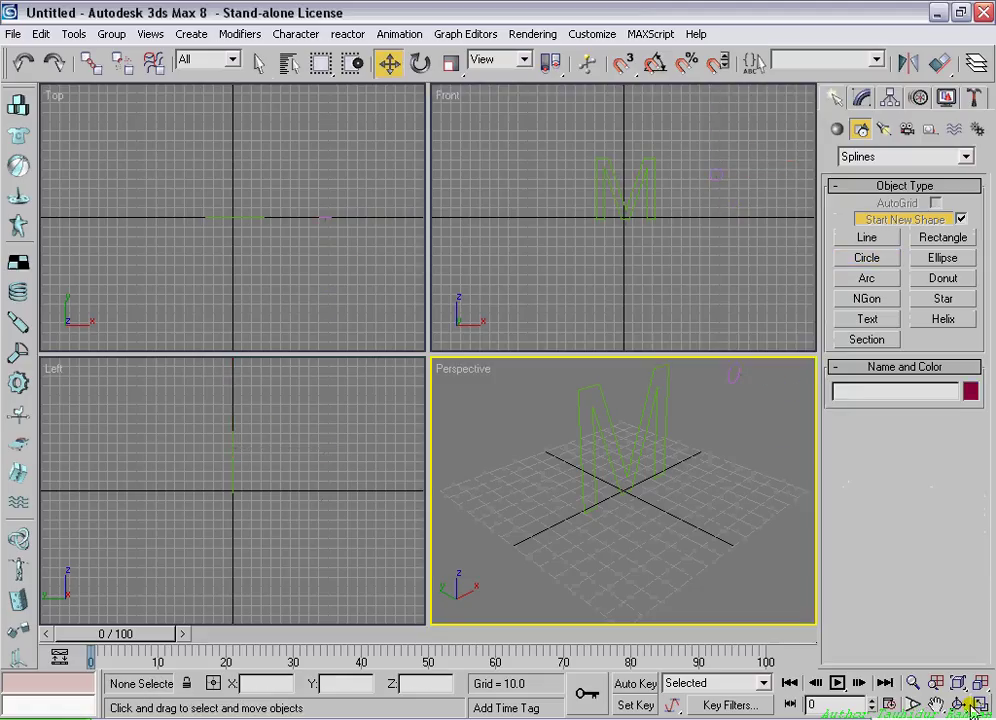
Create a Loft compound object in the Perspective view with the M text as the path and the circle as the shape
click(978, 705)
click(957, 703)
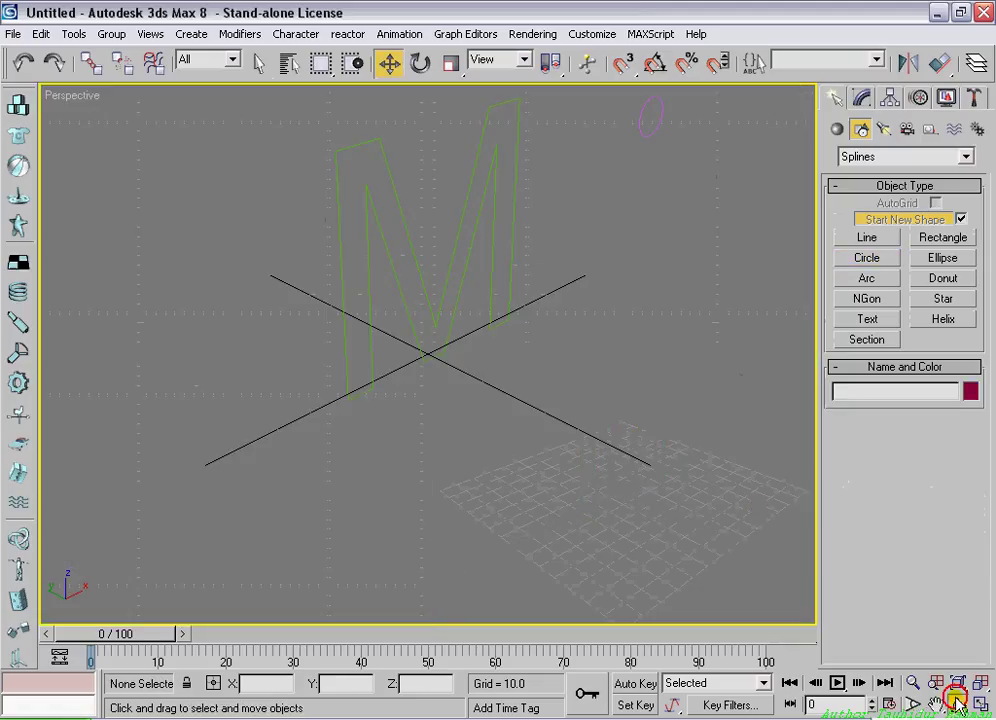
drag(520, 380, 575, 368)
click(936, 704)
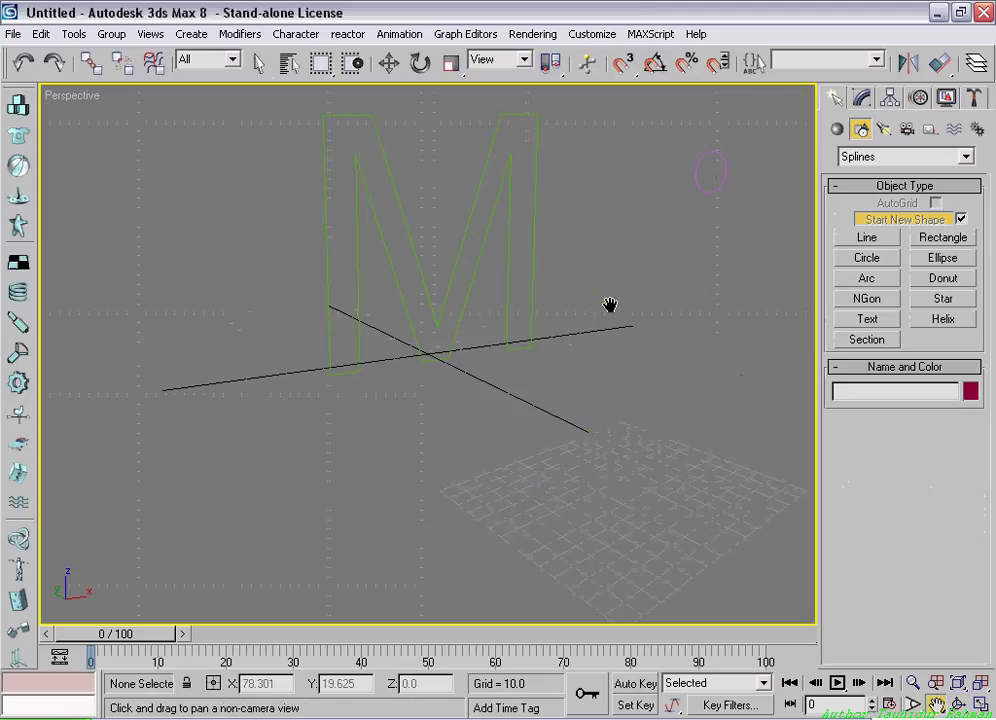
drag(610, 305, 544, 325)
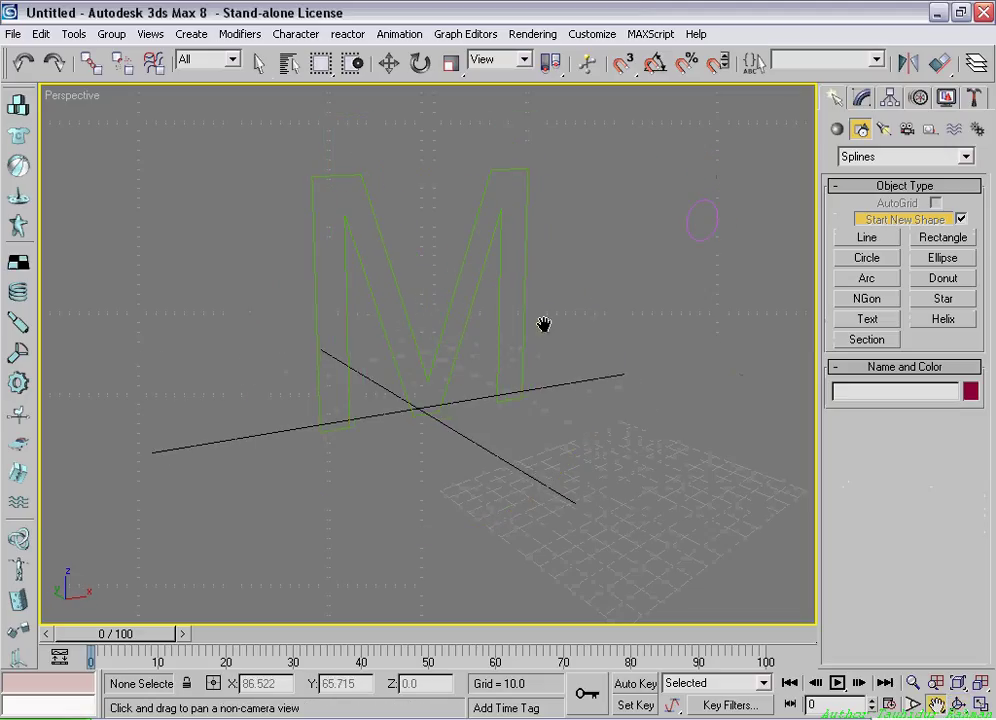
click(387, 64)
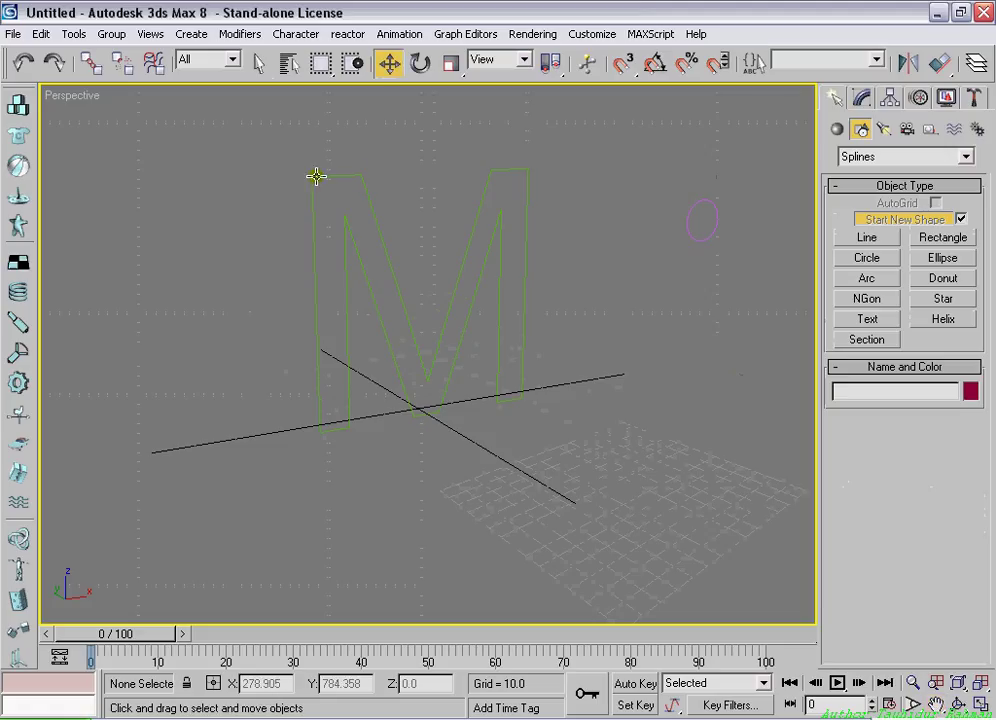
click(357, 174)
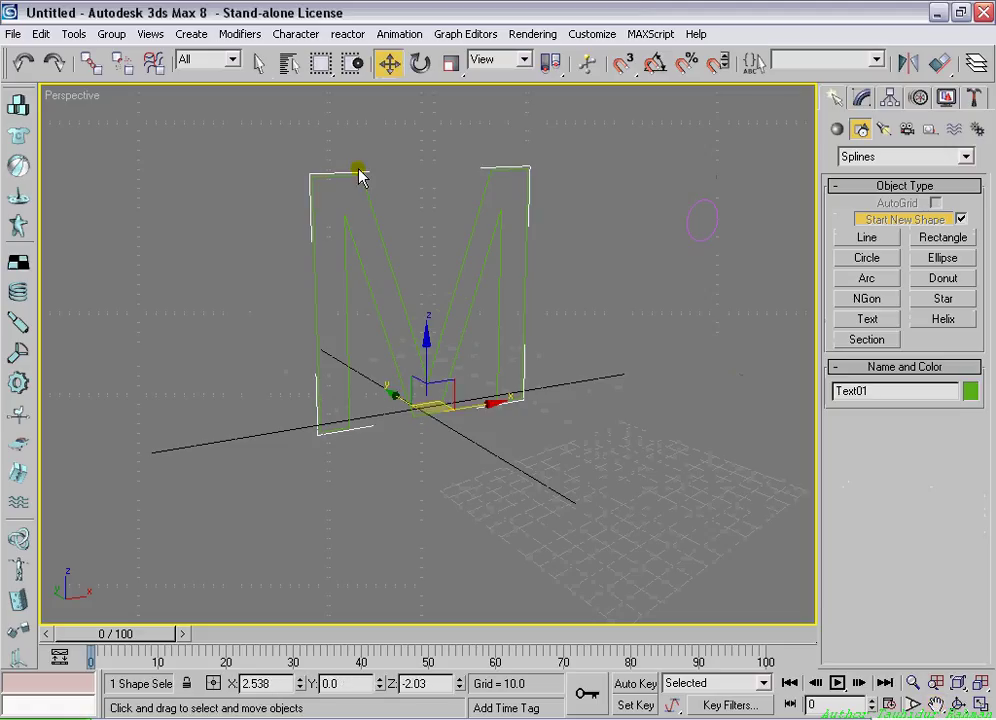
click(838, 131)
click(858, 157)
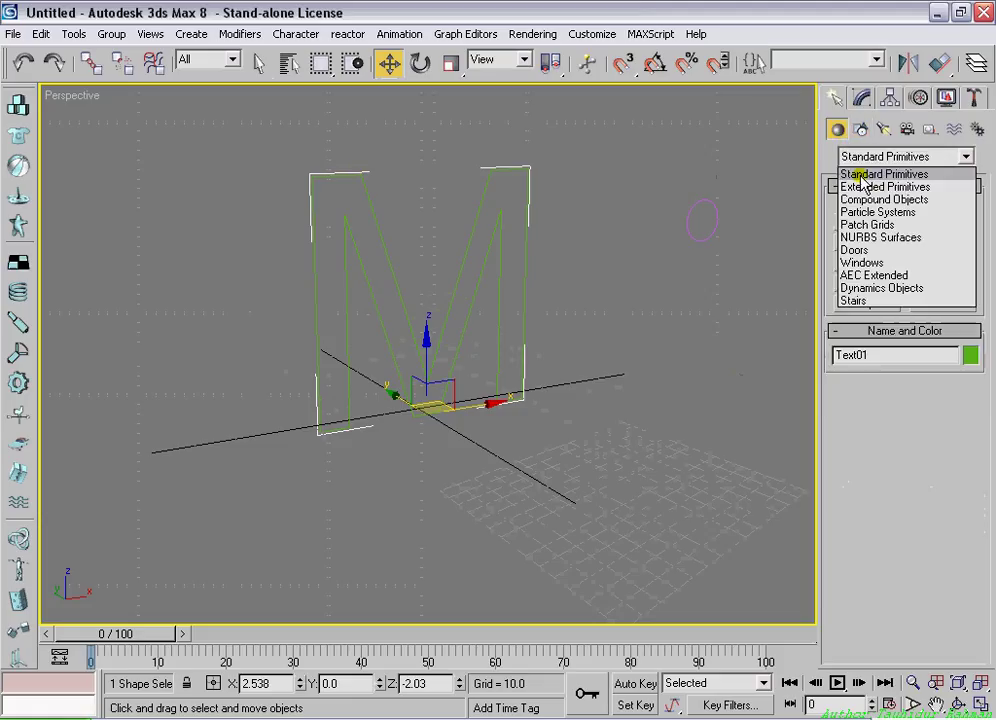
click(858, 200)
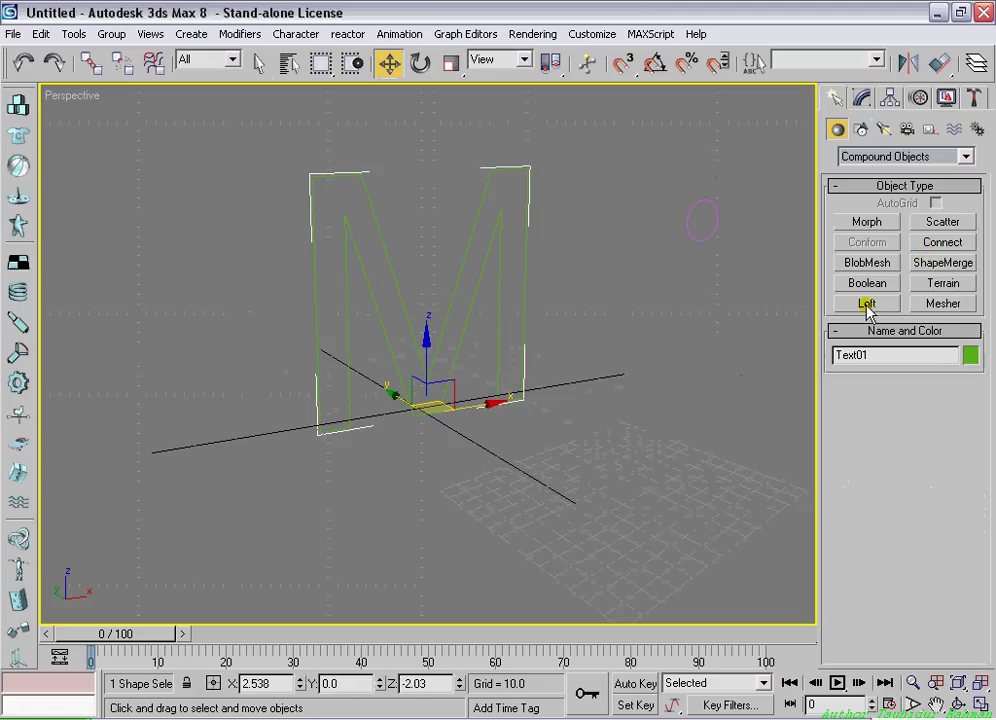
click(866, 305)
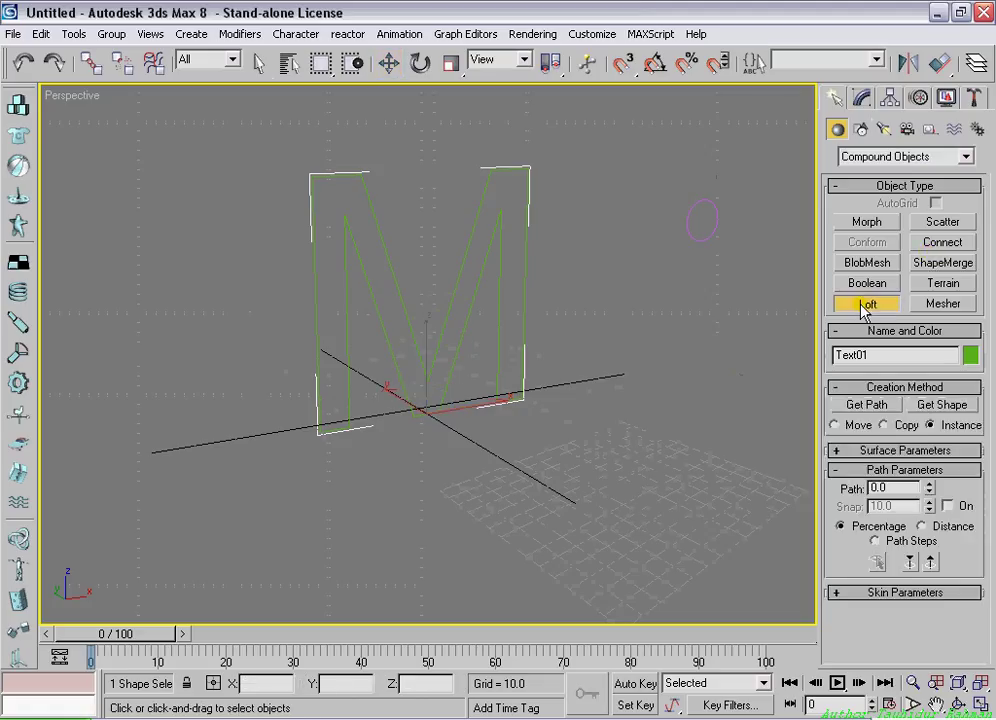
click(928, 406)
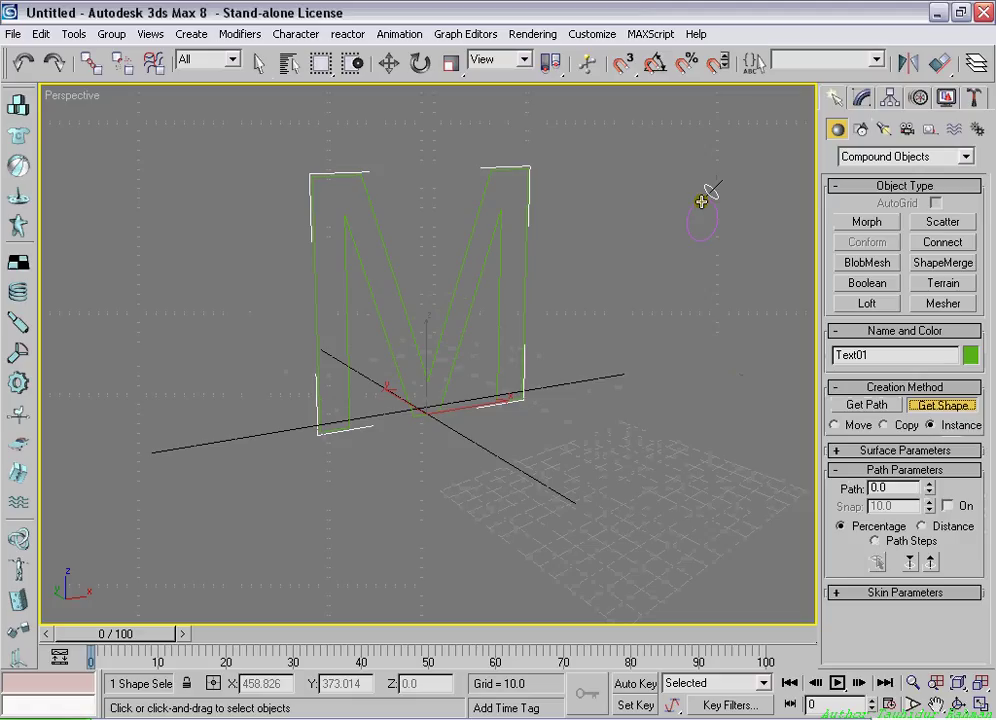
click(702, 202)
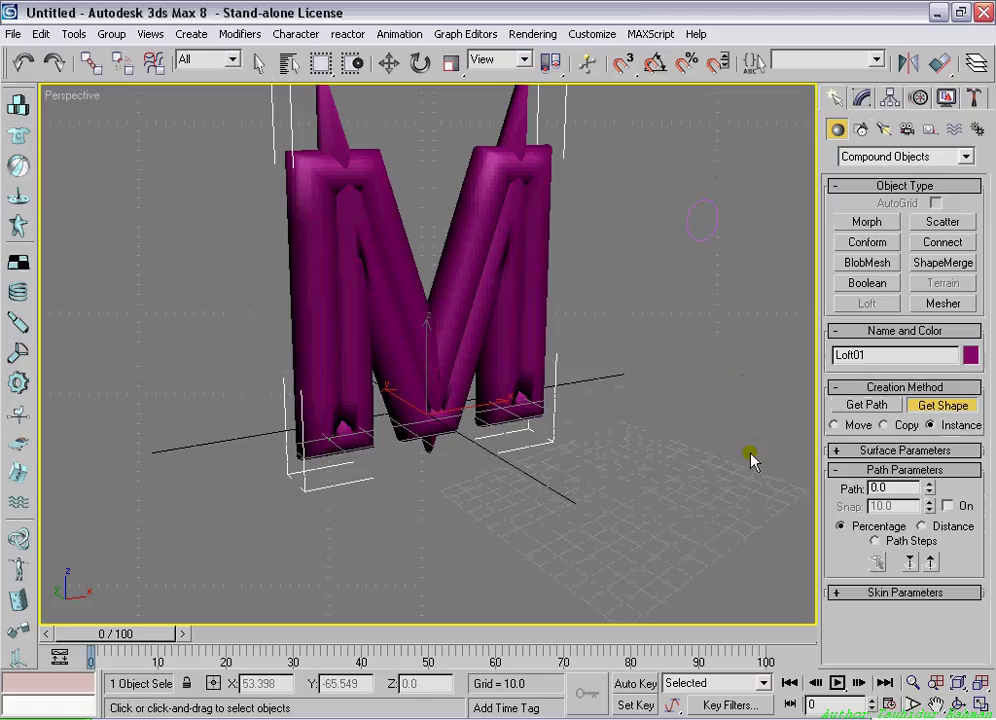
Set the circle's radius to 1.112 to thin the lofted letter's outline
click(389, 63)
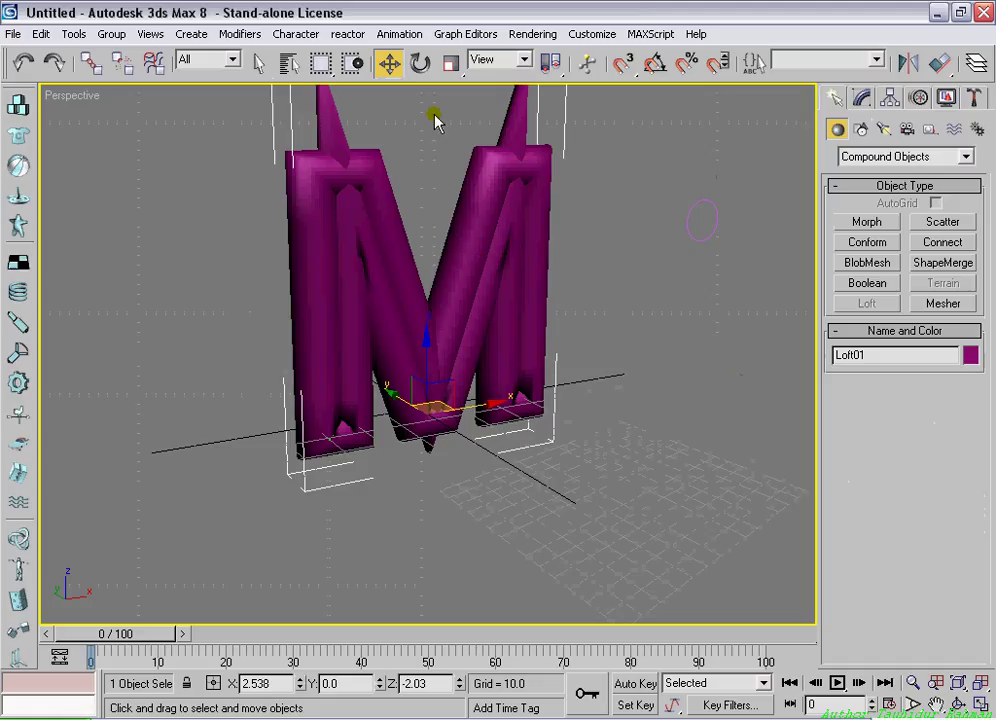
click(693, 204)
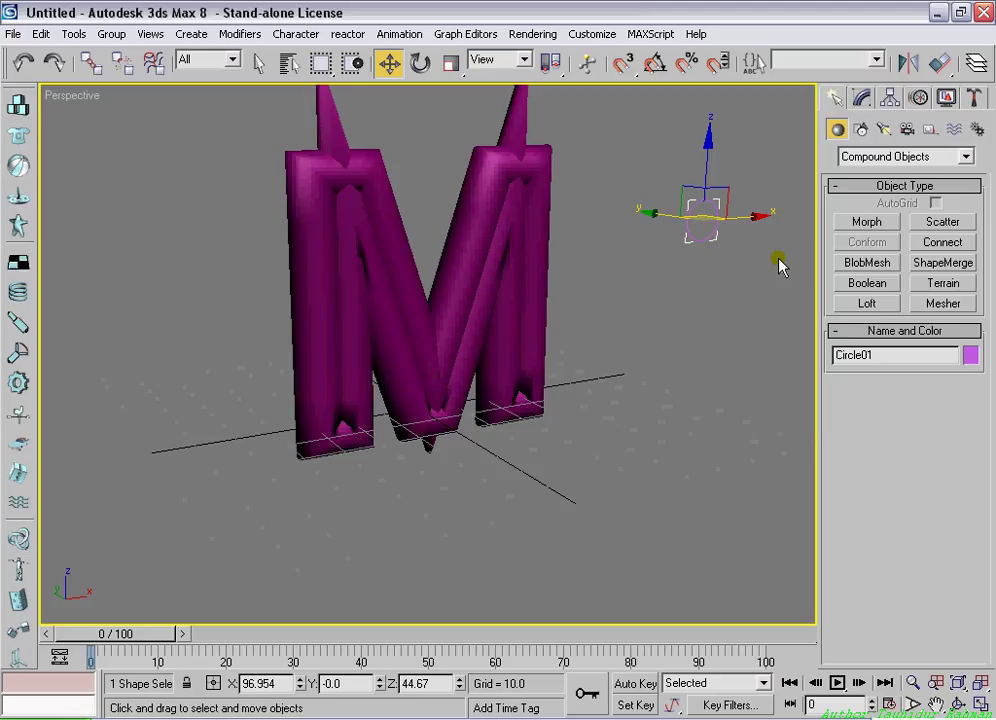
click(861, 100)
click(959, 408)
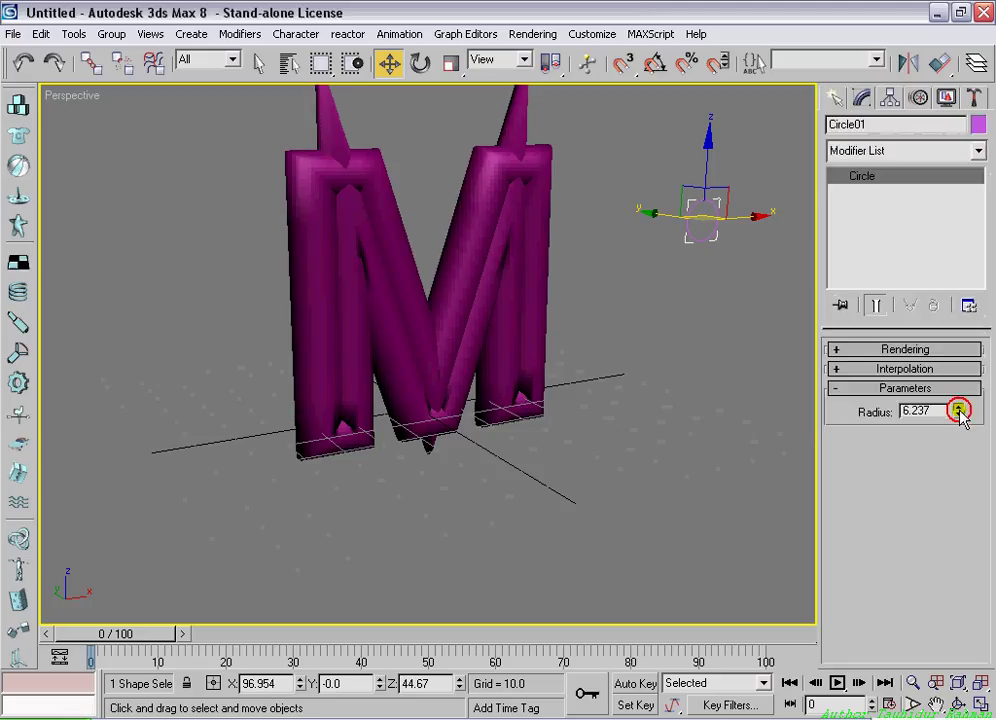
drag(959, 413, 959, 488)
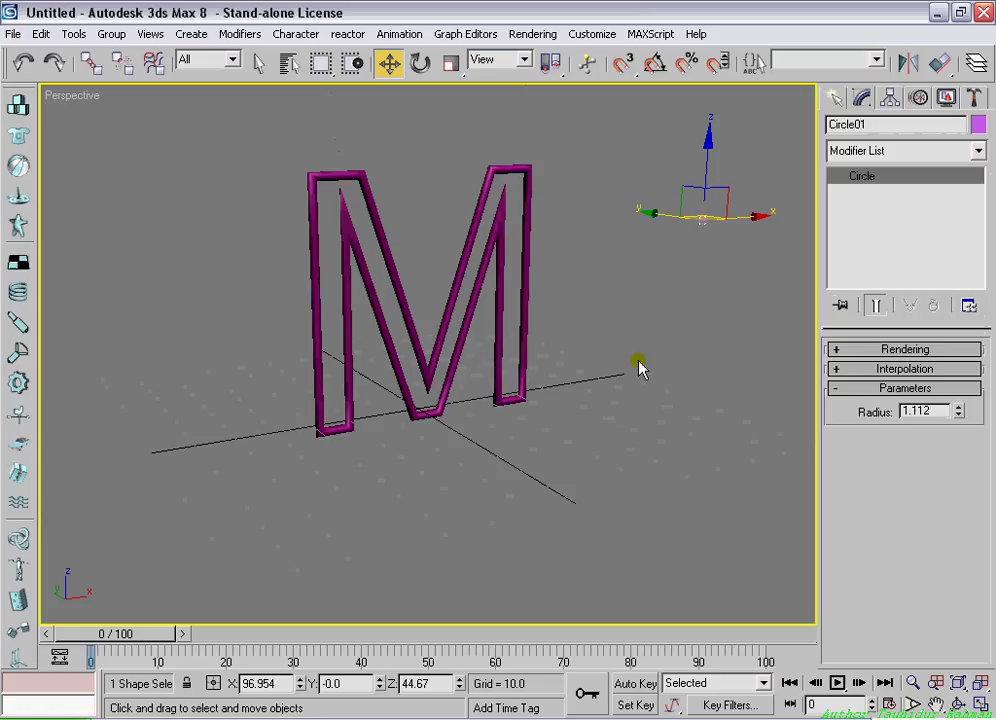
Select Loft01 and open its Scale deformation curve
click(315, 208)
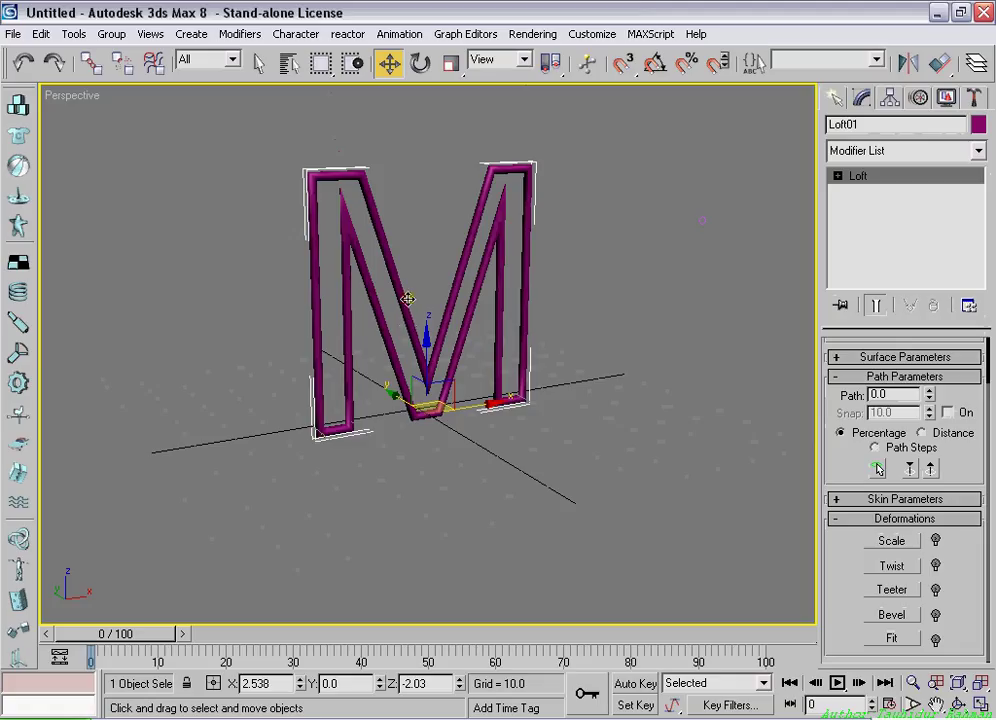
click(289, 66)
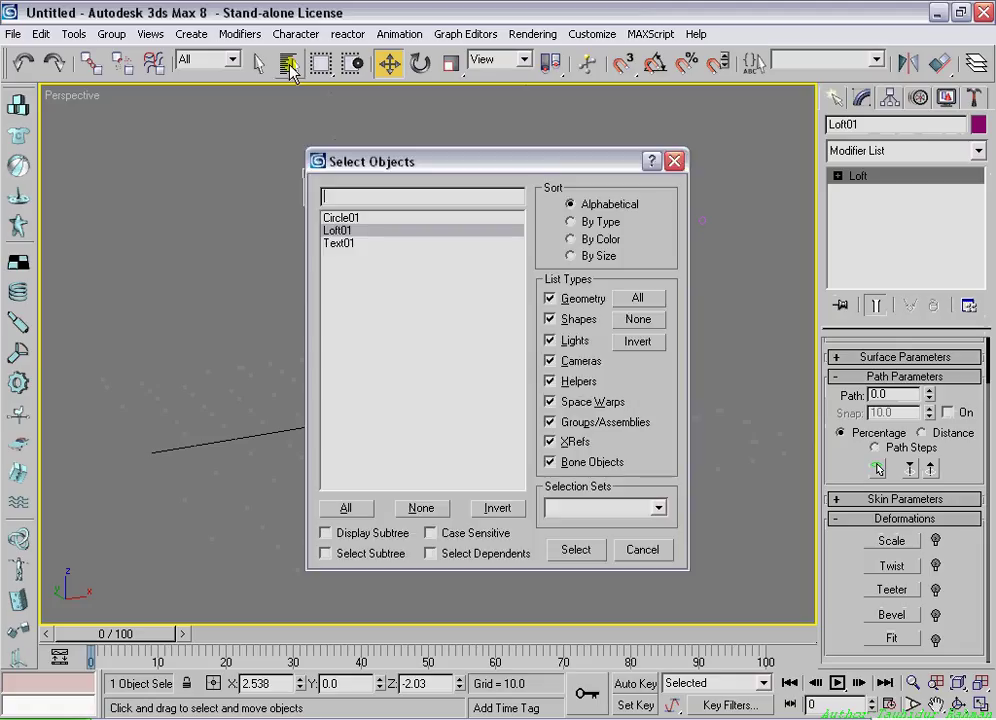
drag(347, 161, 225, 141)
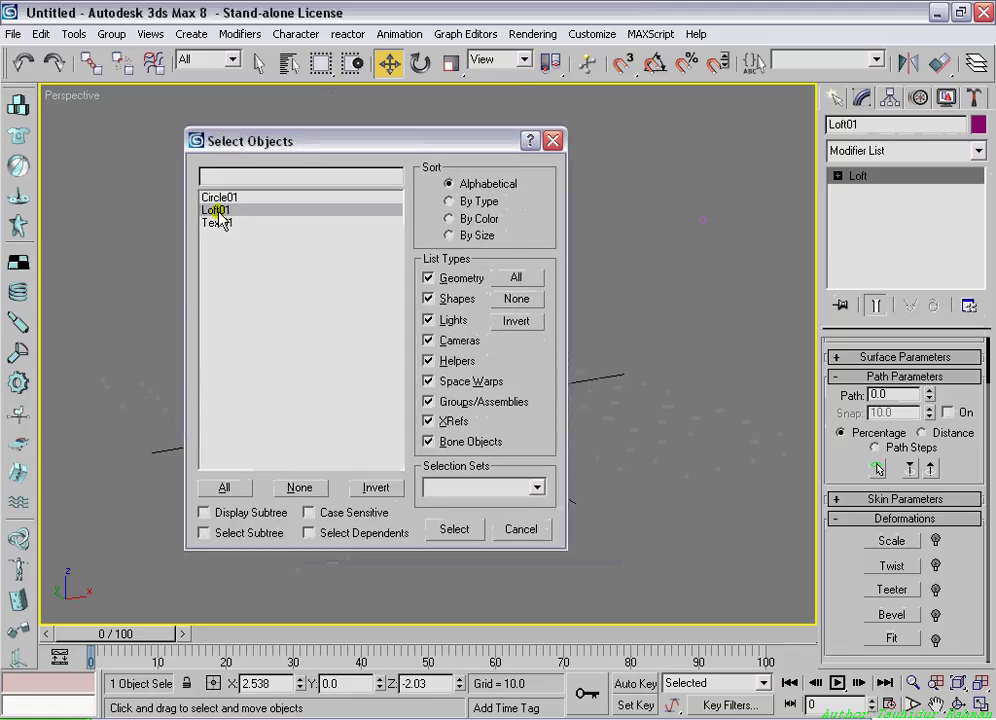
click(455, 530)
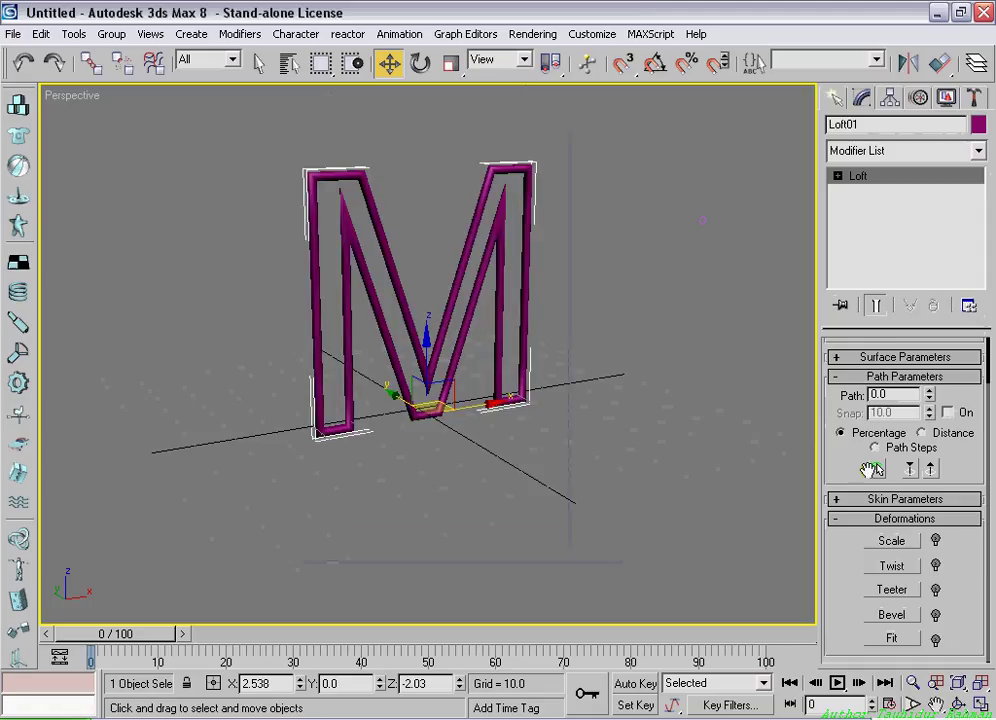
click(872, 470)
click(887, 542)
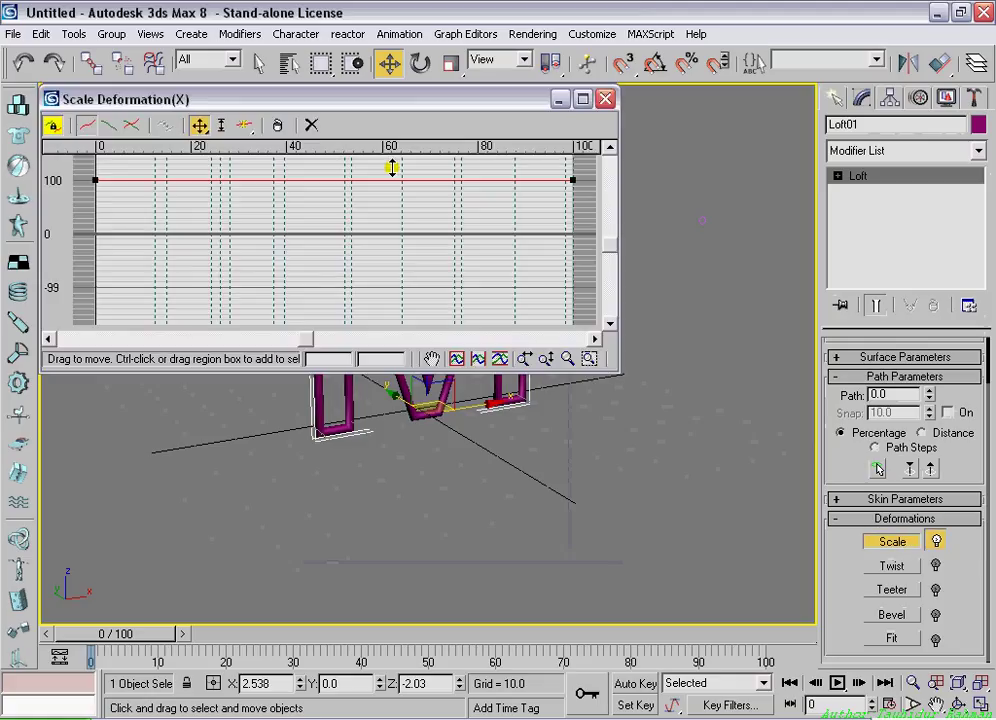
drag(339, 98, 410, 119)
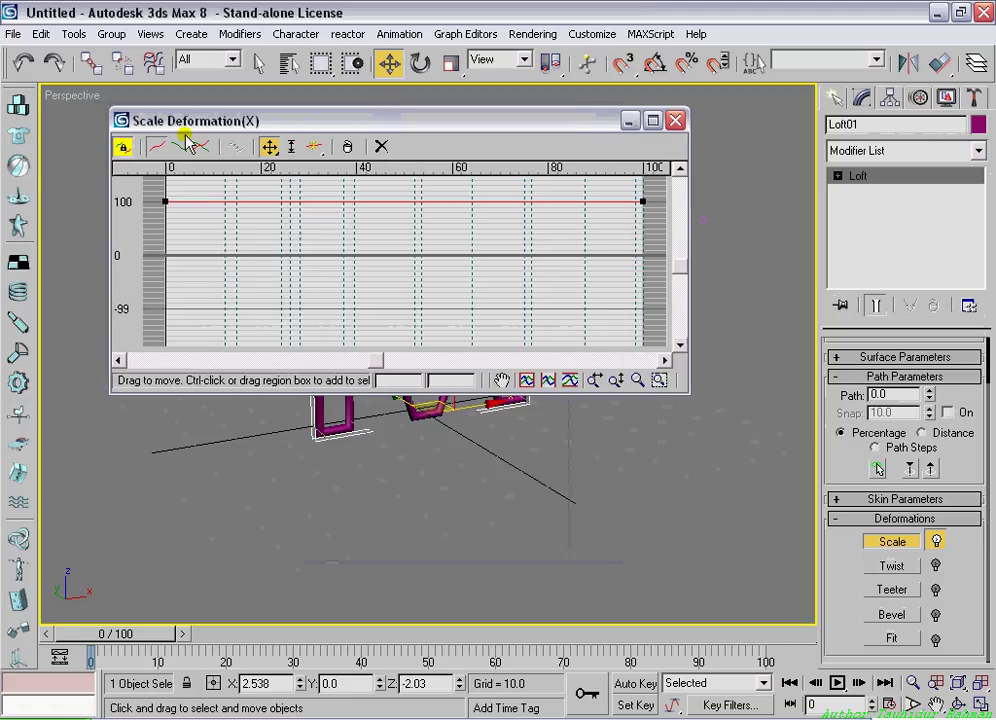
Insert two corner control points on the scale deformation curve at about 34 and 64 percent along the path
click(339, 272)
click(312, 148)
click(314, 146)
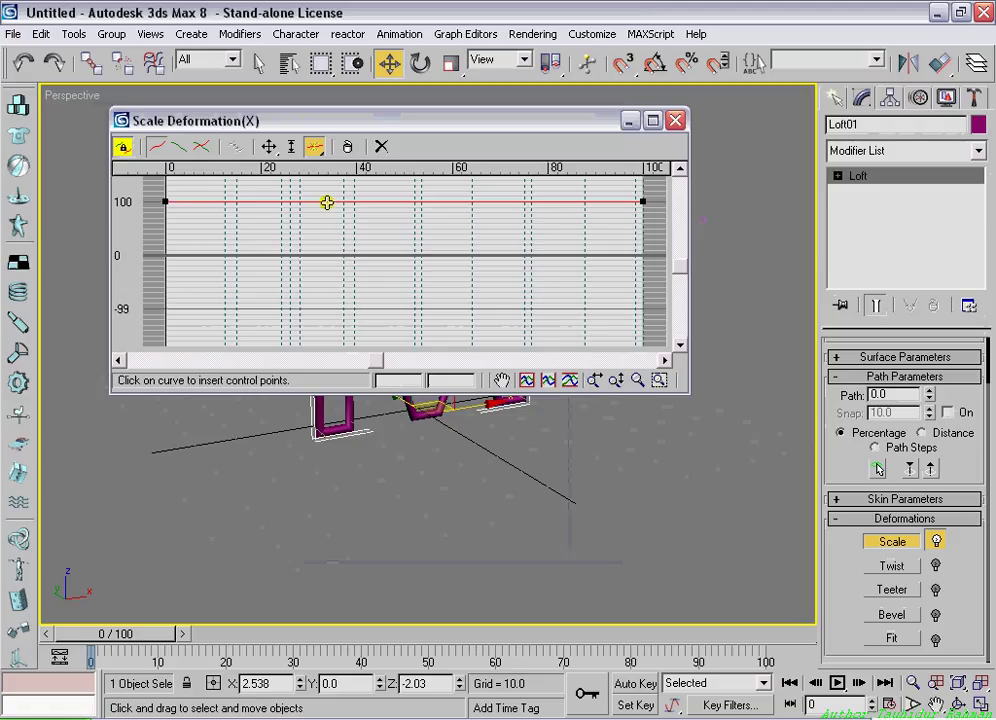
click(327, 202)
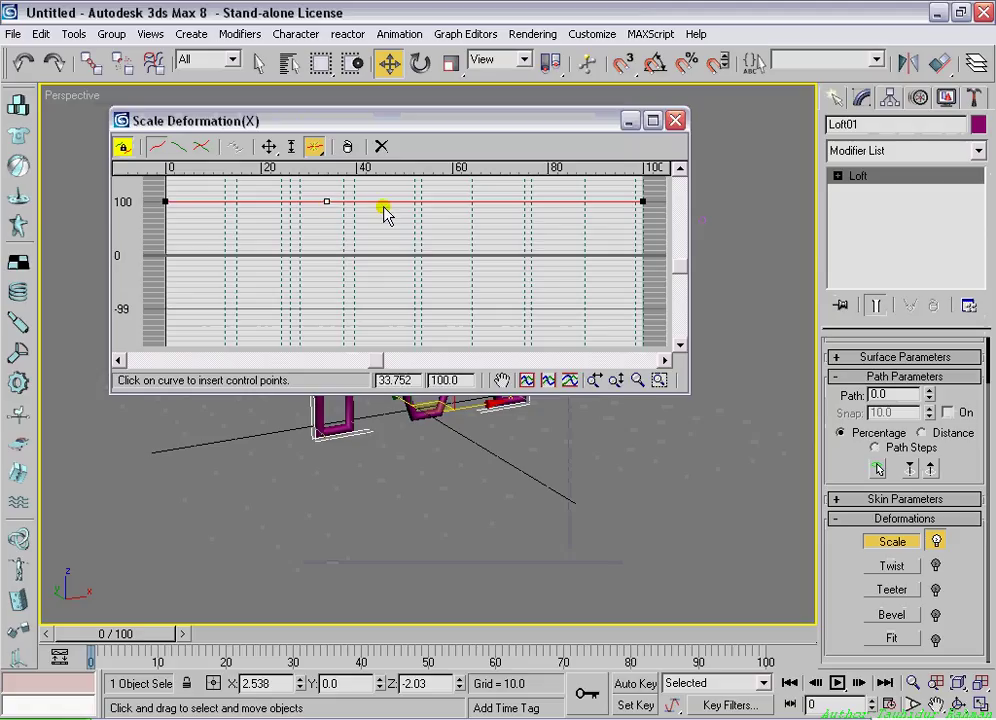
click(470, 201)
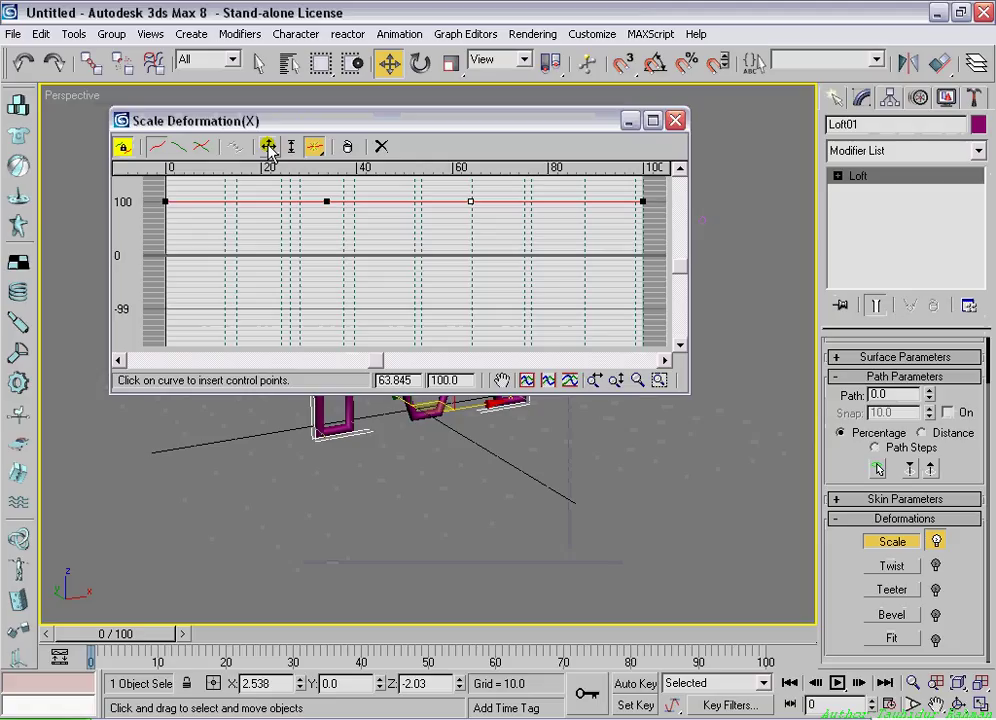
Move the scale curve's control point at about 34 percent along the path to position 0
right_click(330, 200)
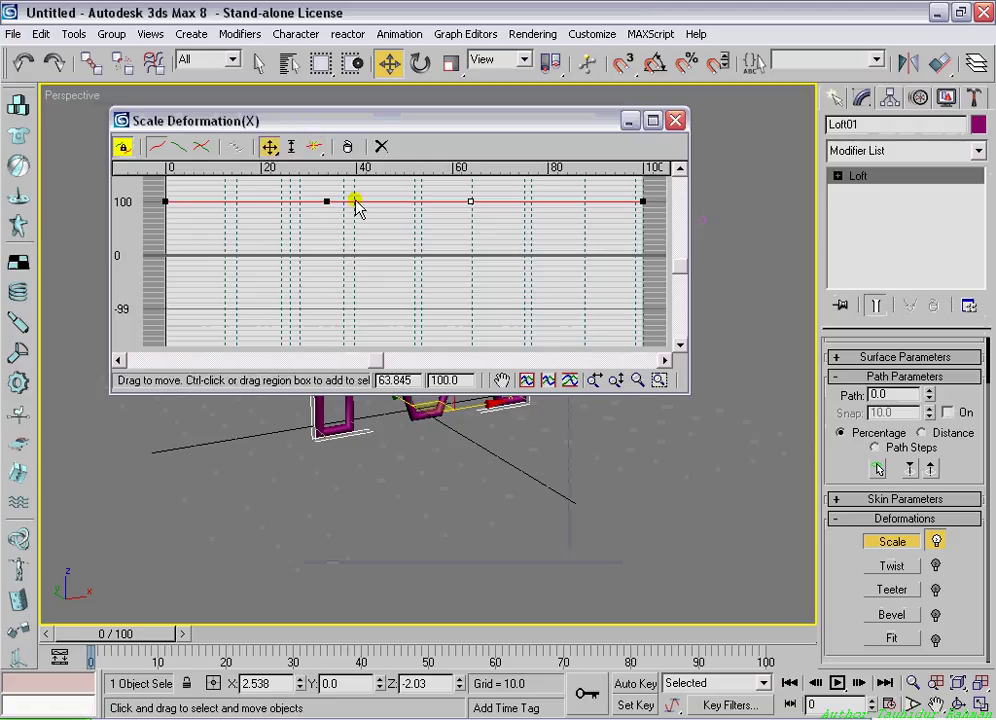
click(326, 204)
mouse_move(324, 208)
mouse_down()
mouse_move(305, 220)
mouse_move(316, 229)
mouse_up()
click(473, 203)
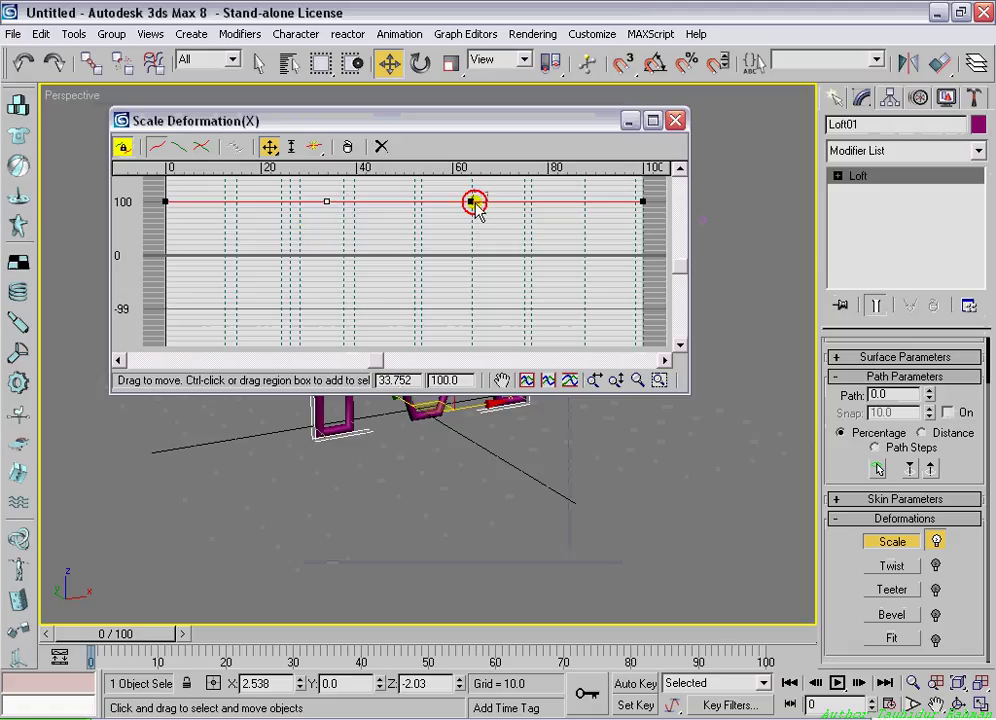
drag(476, 205, 447, 224)
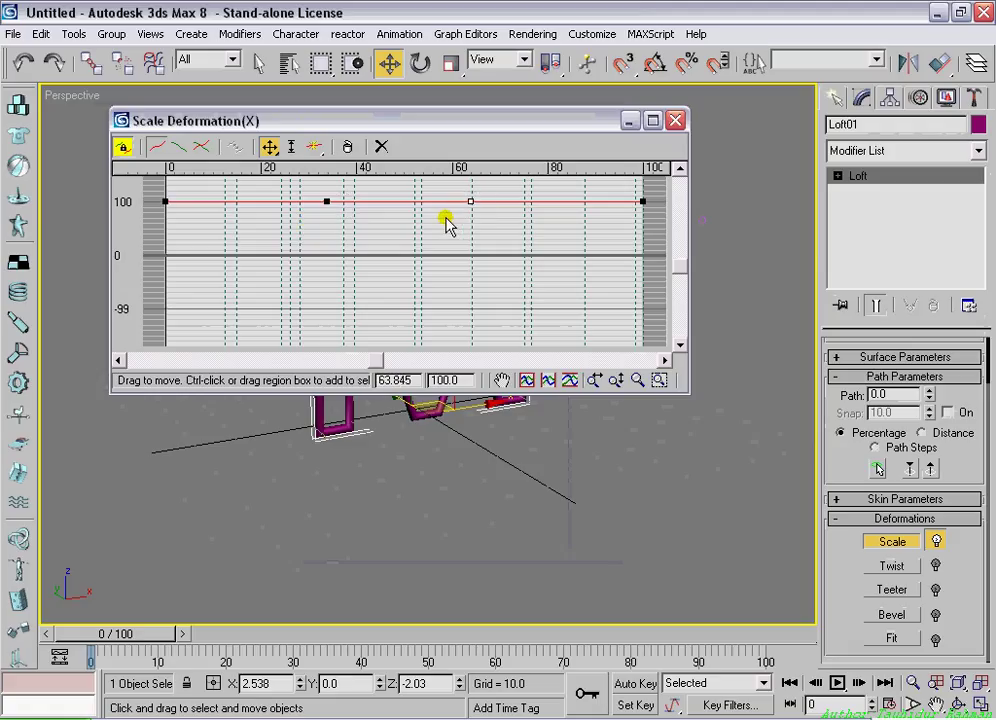
click(331, 209)
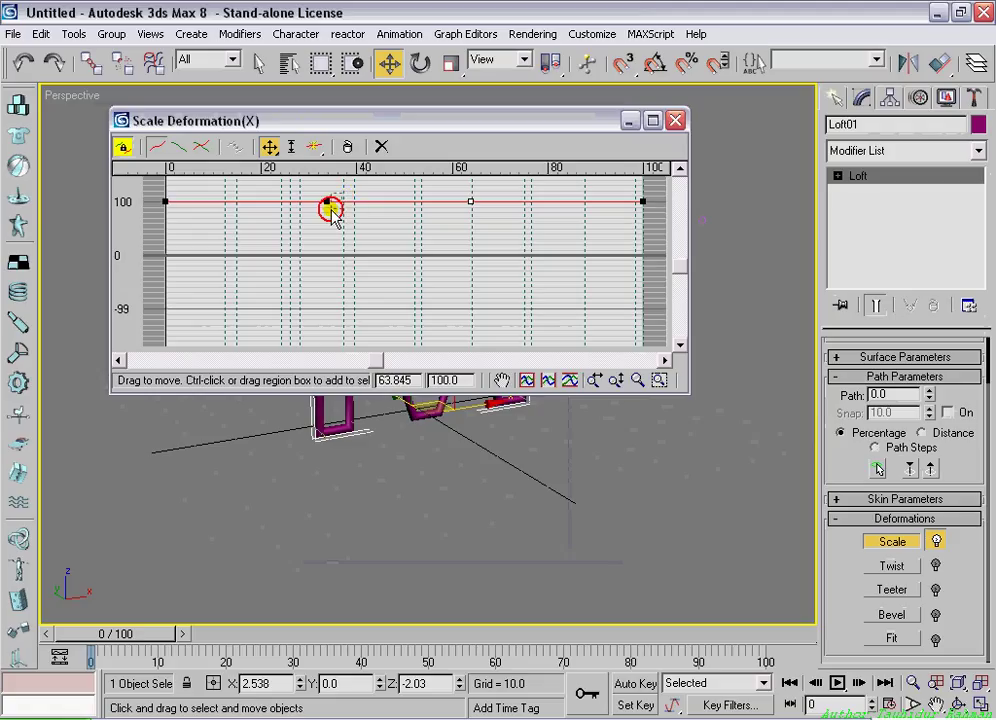
drag(342, 194, 316, 224)
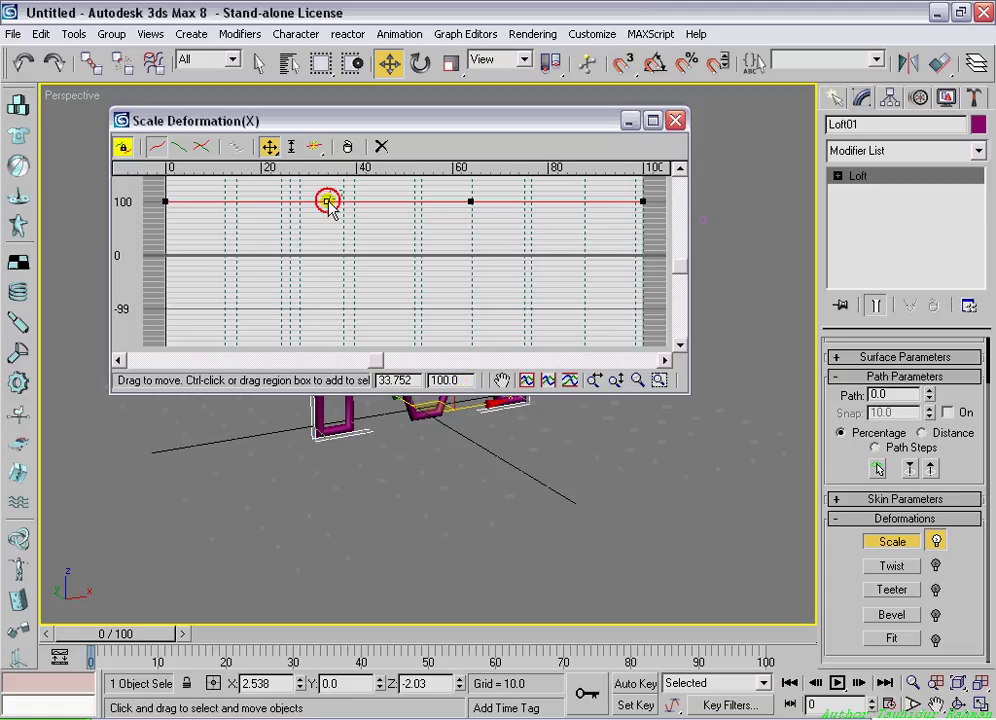
drag(328, 203, 388, 365)
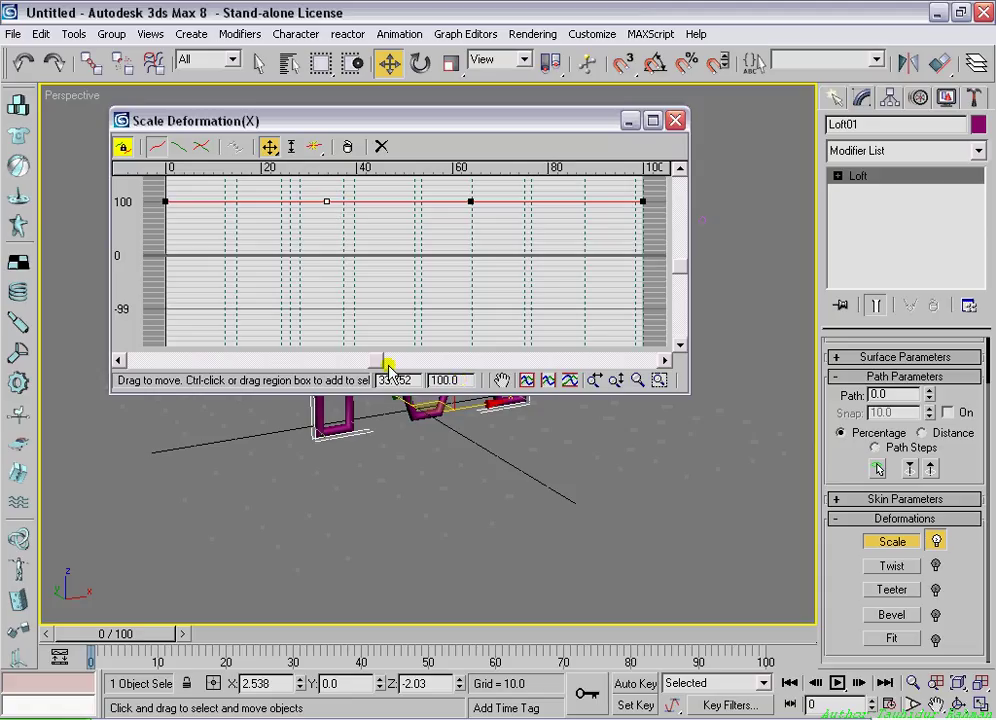
click(404, 380)
double_click(404, 380)
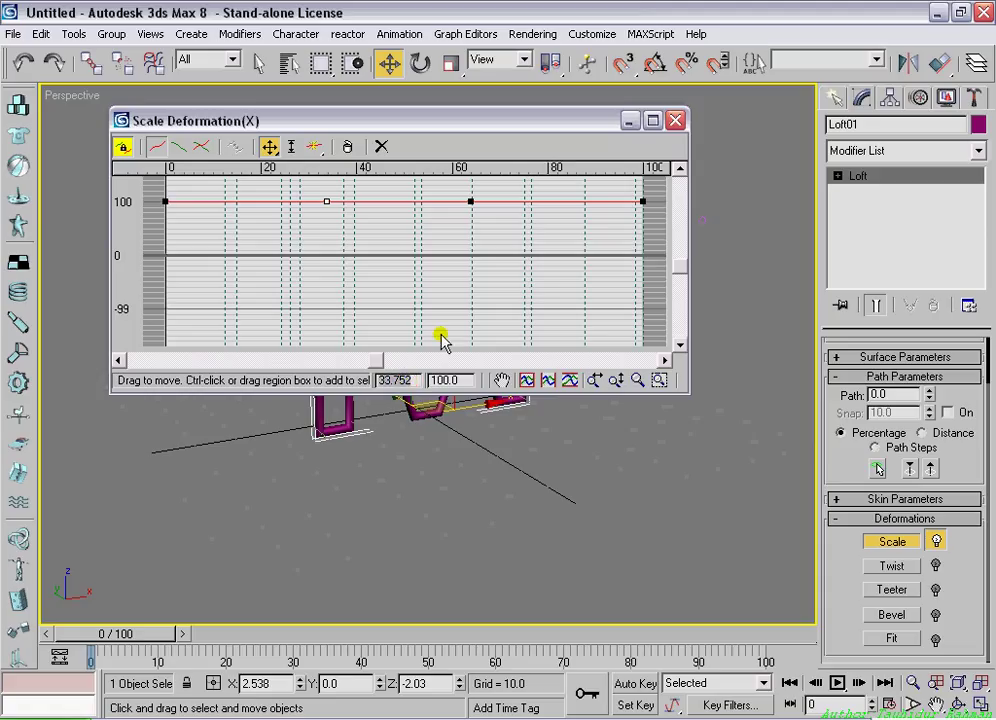
text(0)
key(Return)
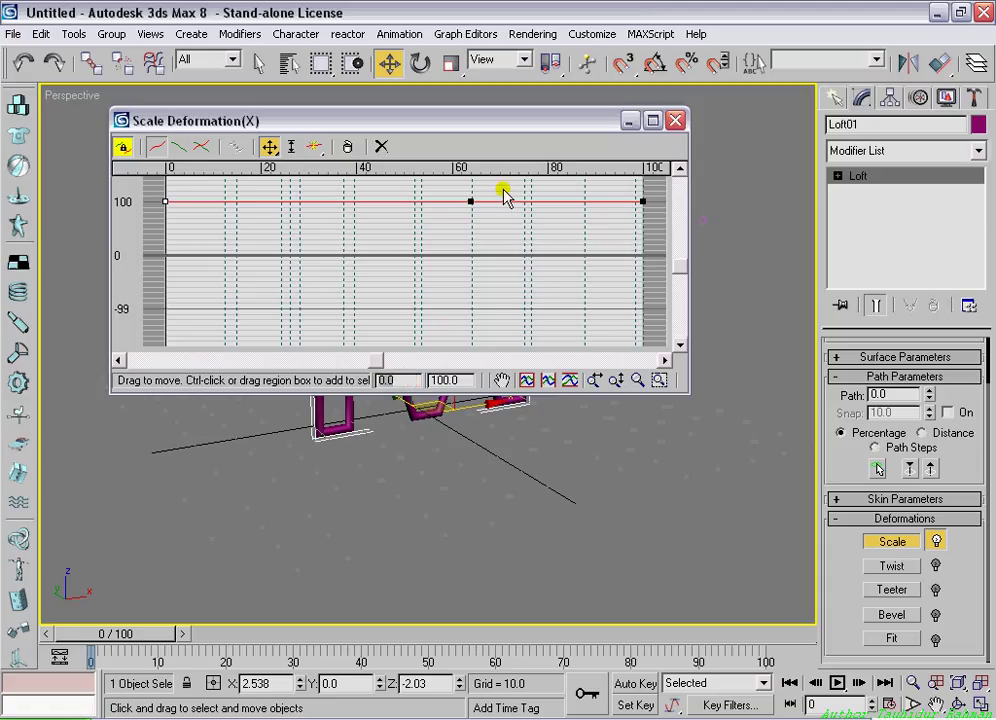
Move the control point at about 64 percent to path position 0 and set its scale value to 0
drag(494, 185, 449, 224)
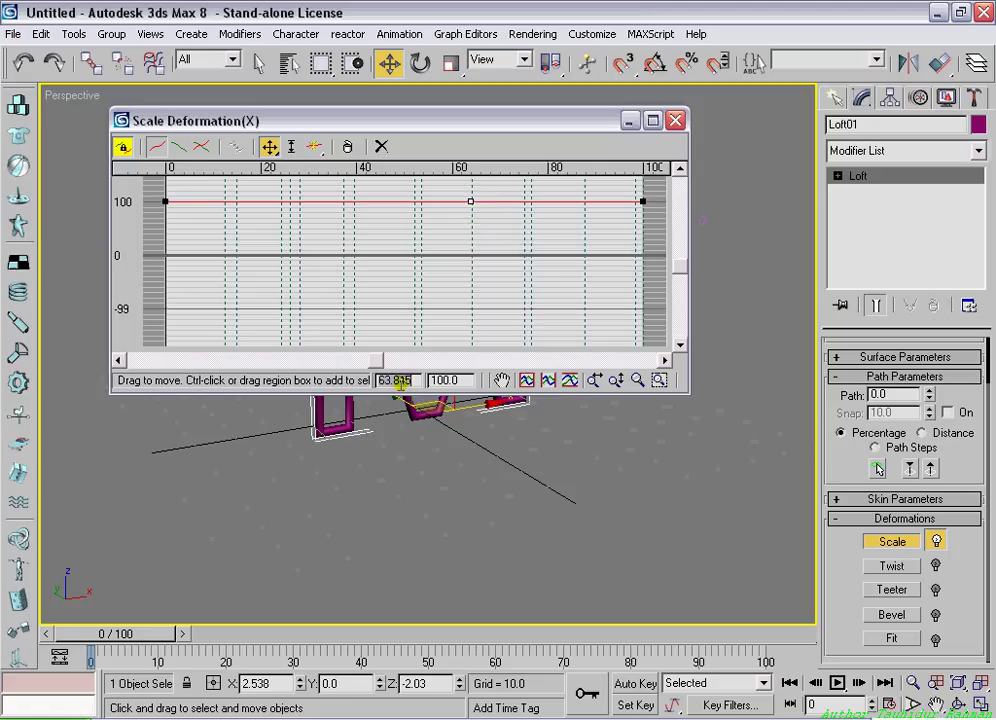
text(0)
click(467, 381)
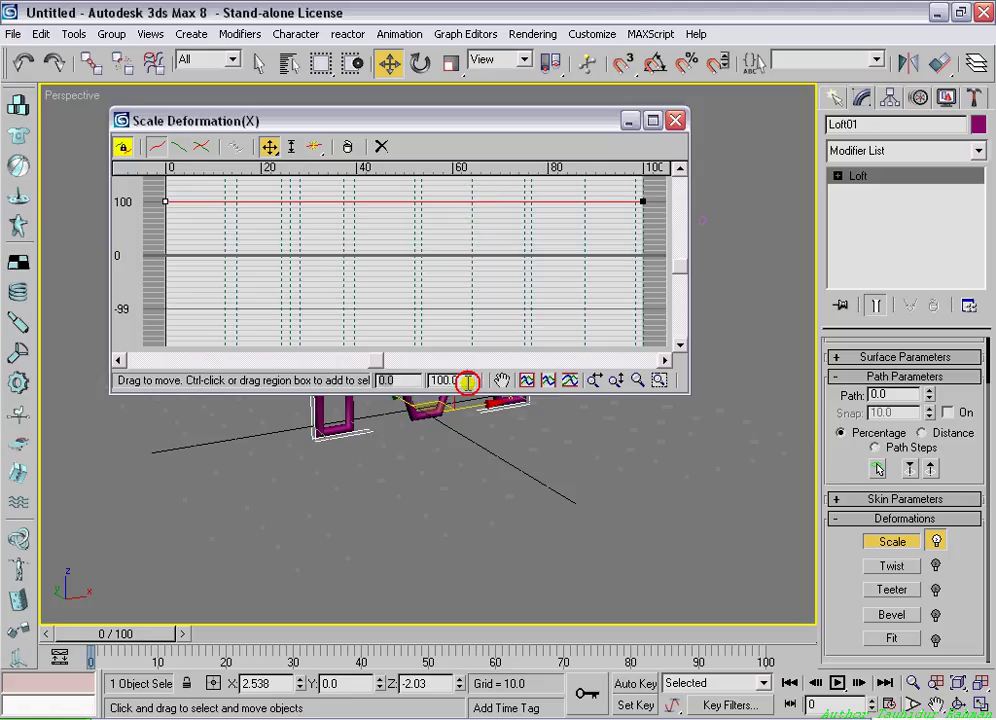
text(0)
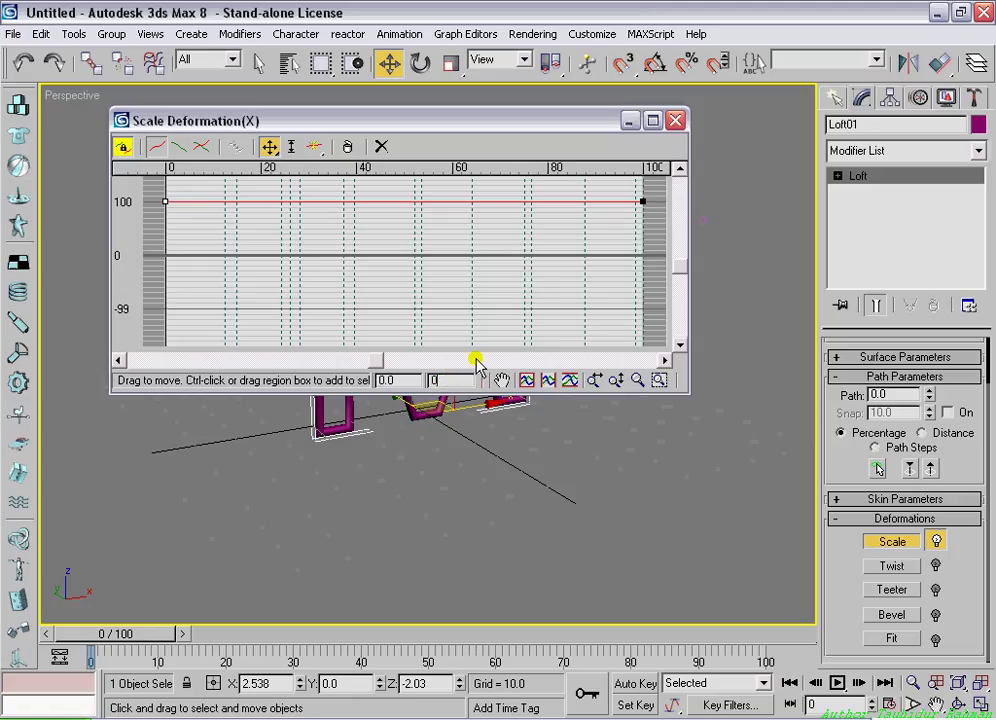
key(Return)
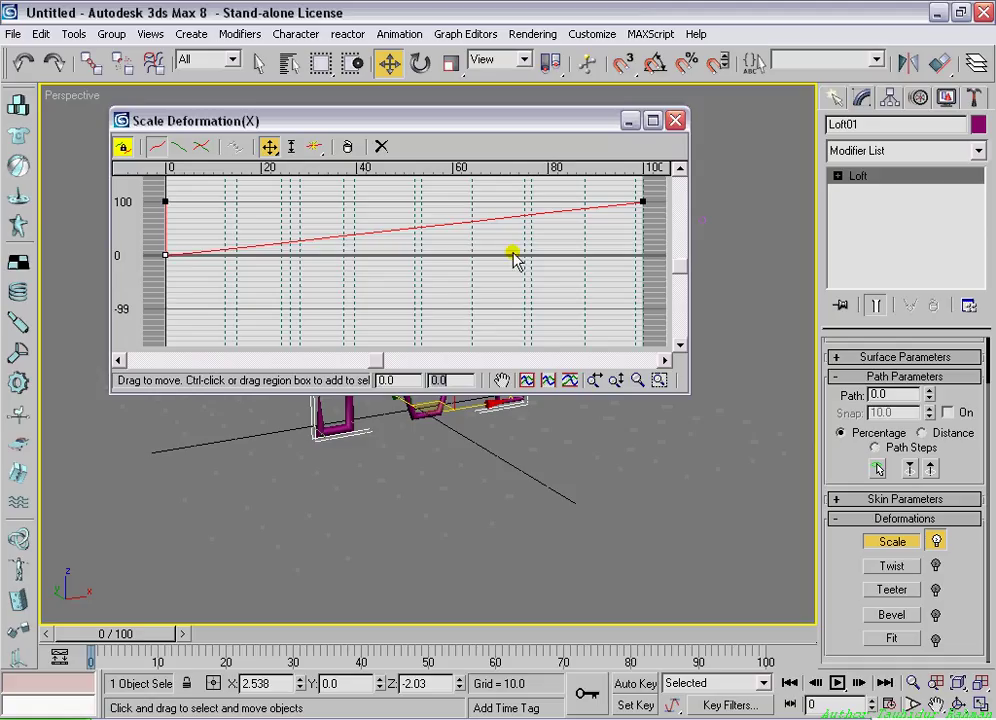
Set the scale value of the curve's end point at 100 percent to 0 and close the deformation window
click(617, 200)
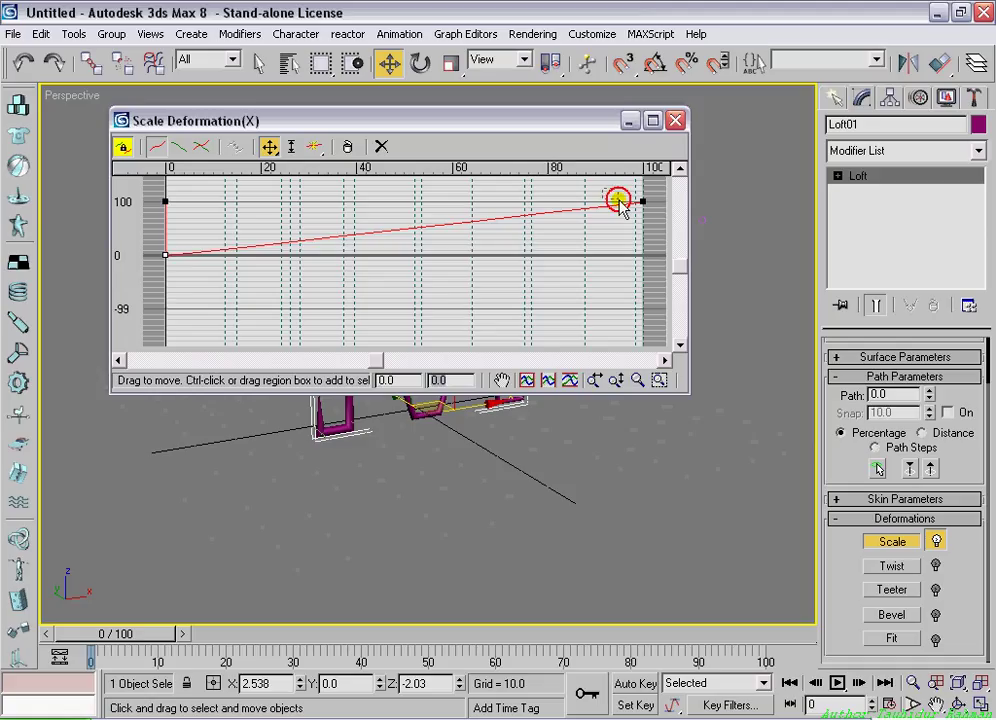
drag(619, 200, 655, 230)
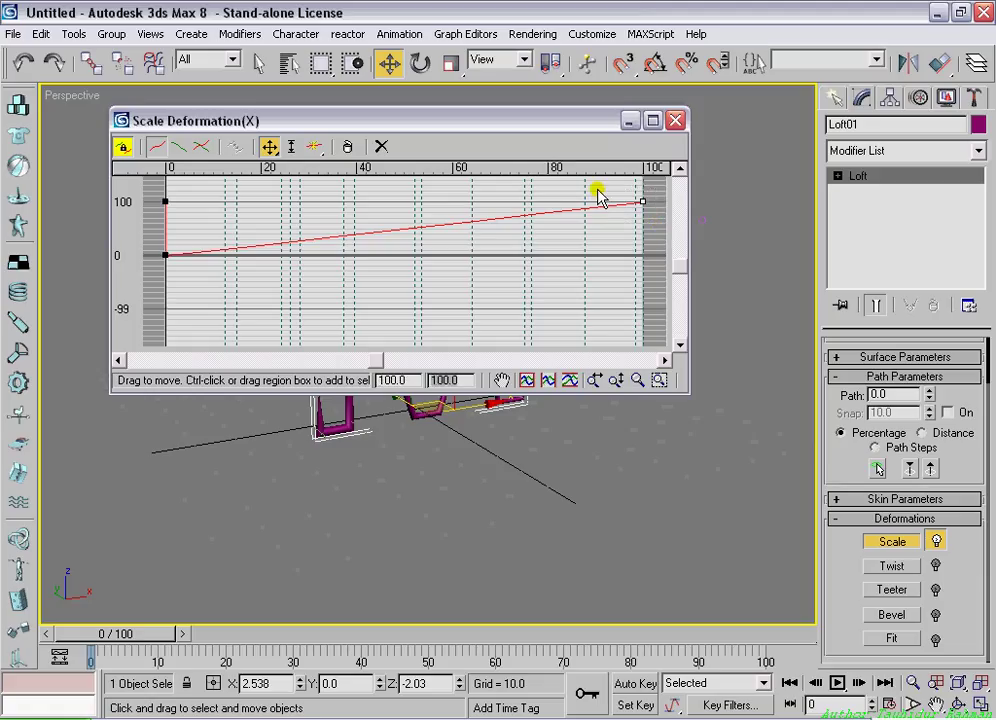
click(609, 203)
drag(609, 203, 663, 240)
drag(666, 247, 625, 233)
right_click(463, 378)
key(Return)
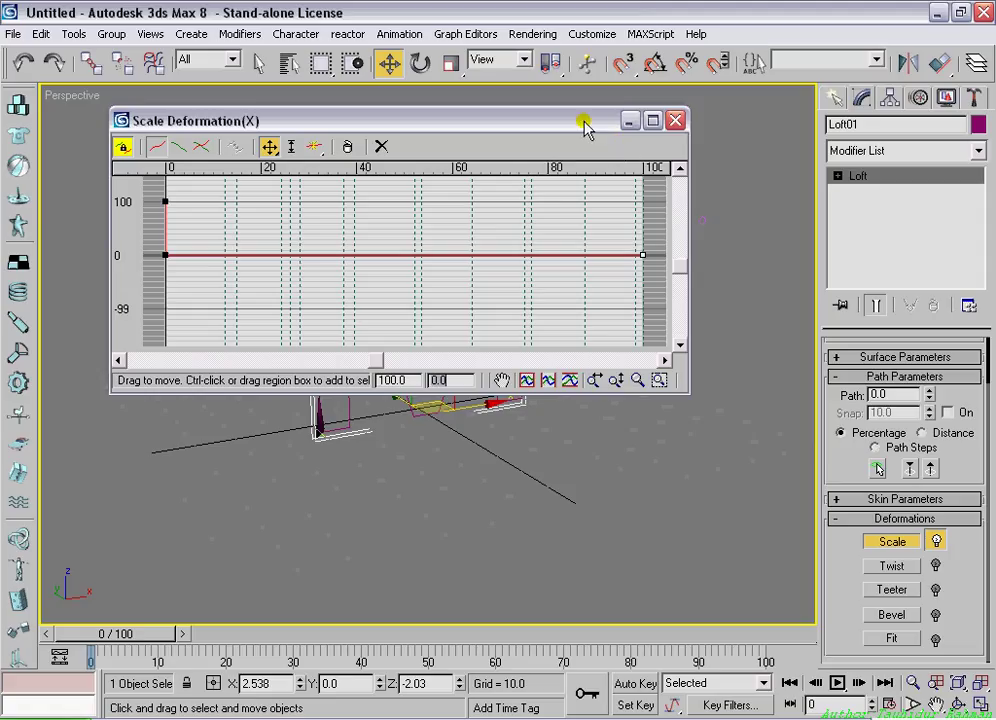
click(675, 121)
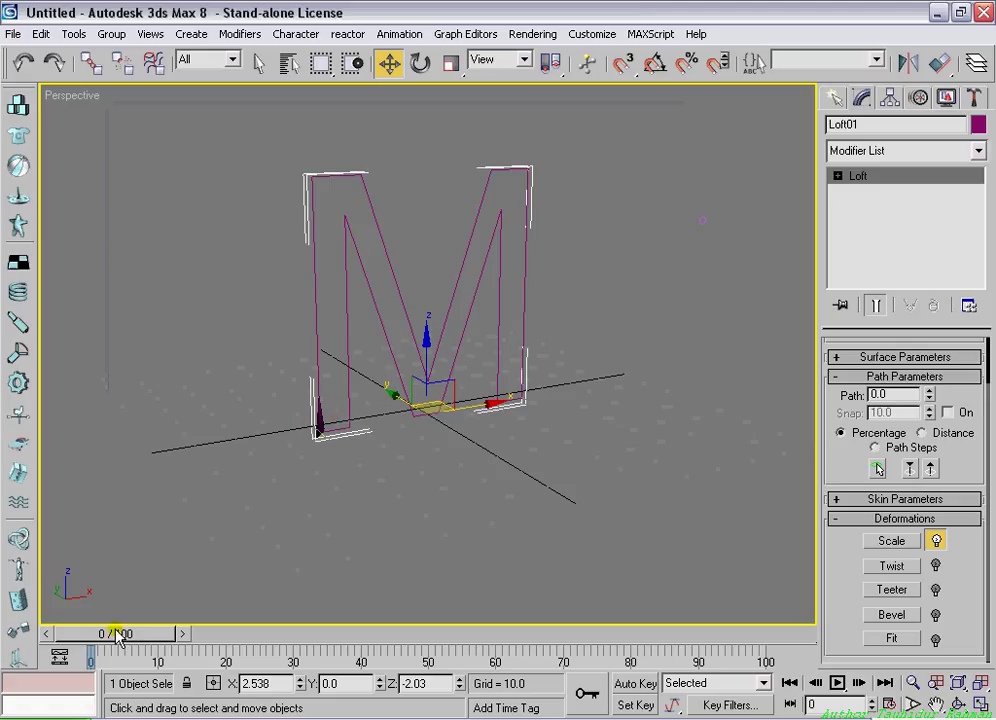
Go to frame 80, turn on Auto Key and reopen the loft's Scale deformation curve
drag(116, 634, 614, 637)
key(w)
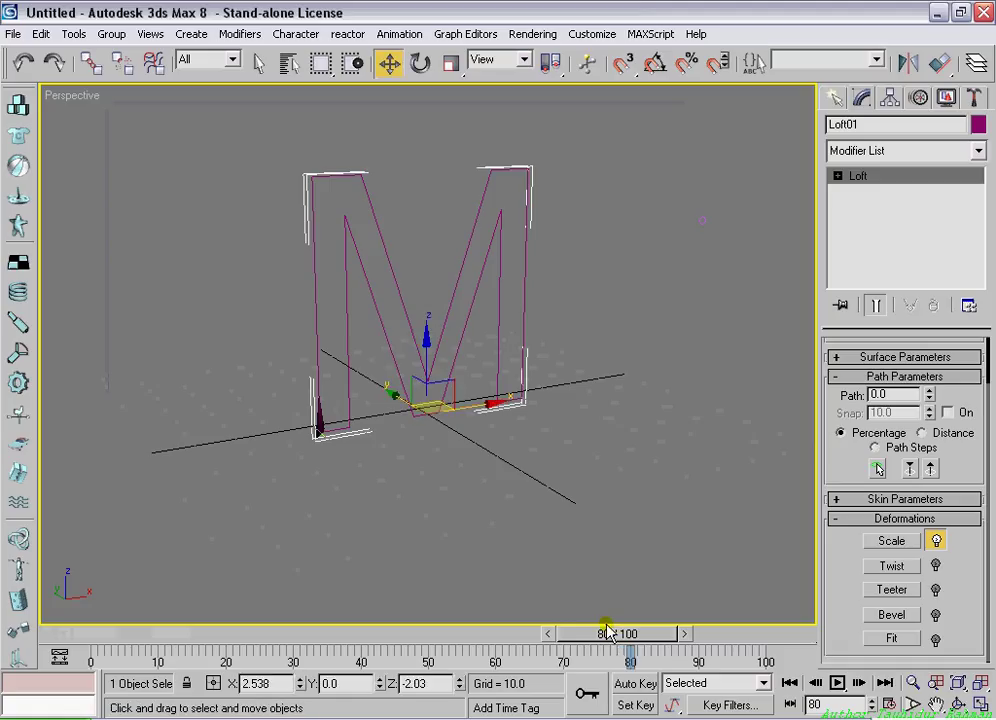
click(635, 686)
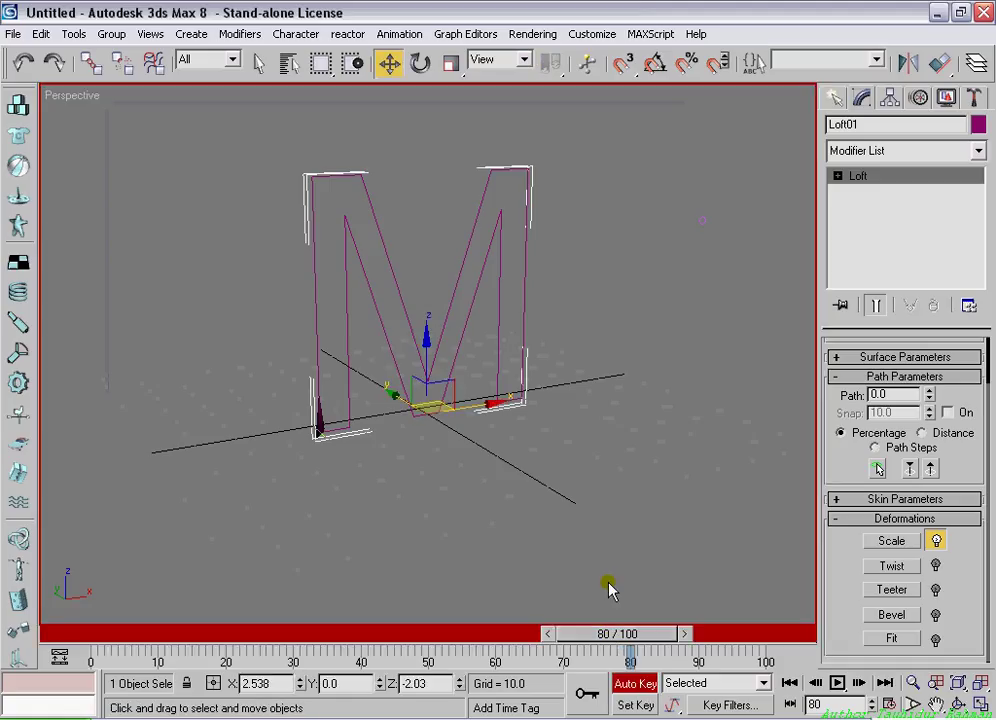
click(886, 542)
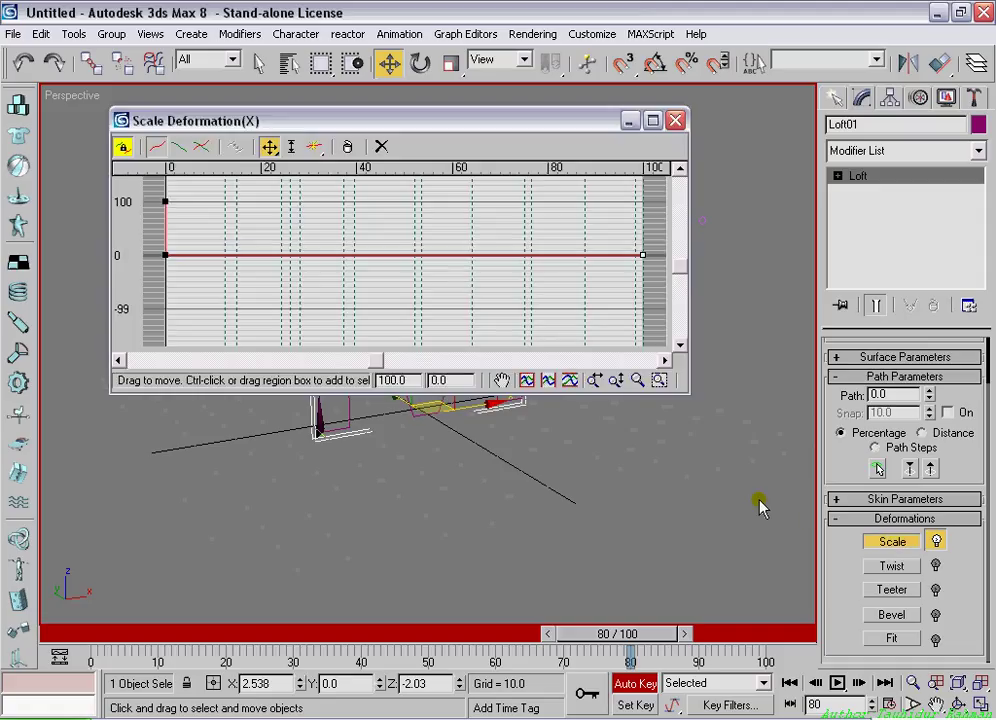
drag(347, 119, 322, 104)
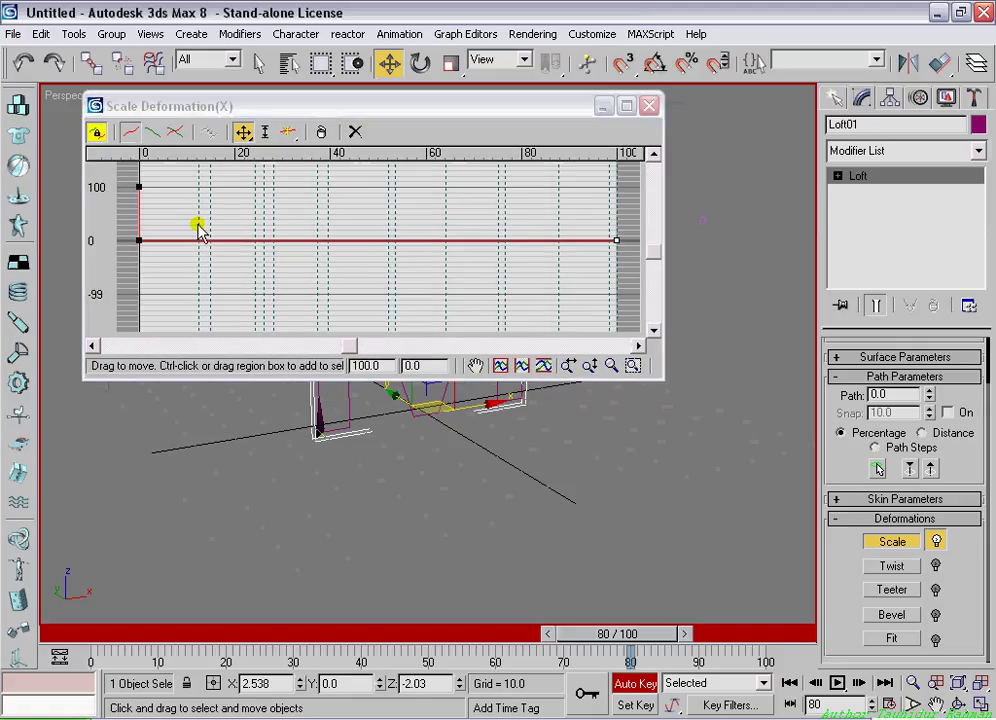
drag(203, 104, 253, 112)
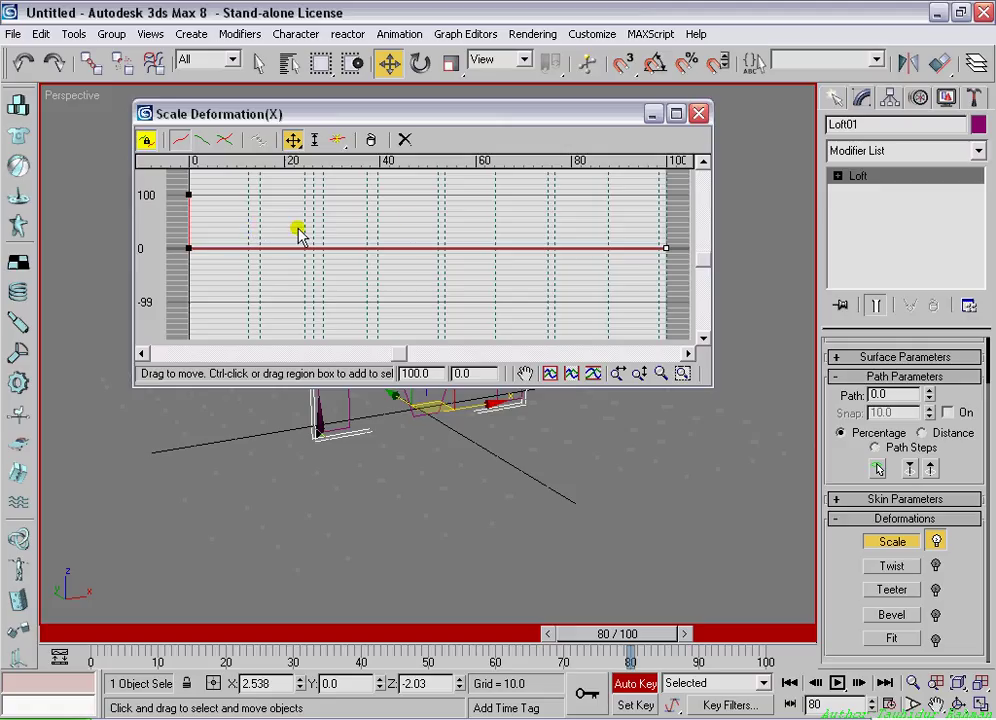
With Auto Key on at frame 80, move the zero-scale control point from the path's start to position 100
click(233, 231)
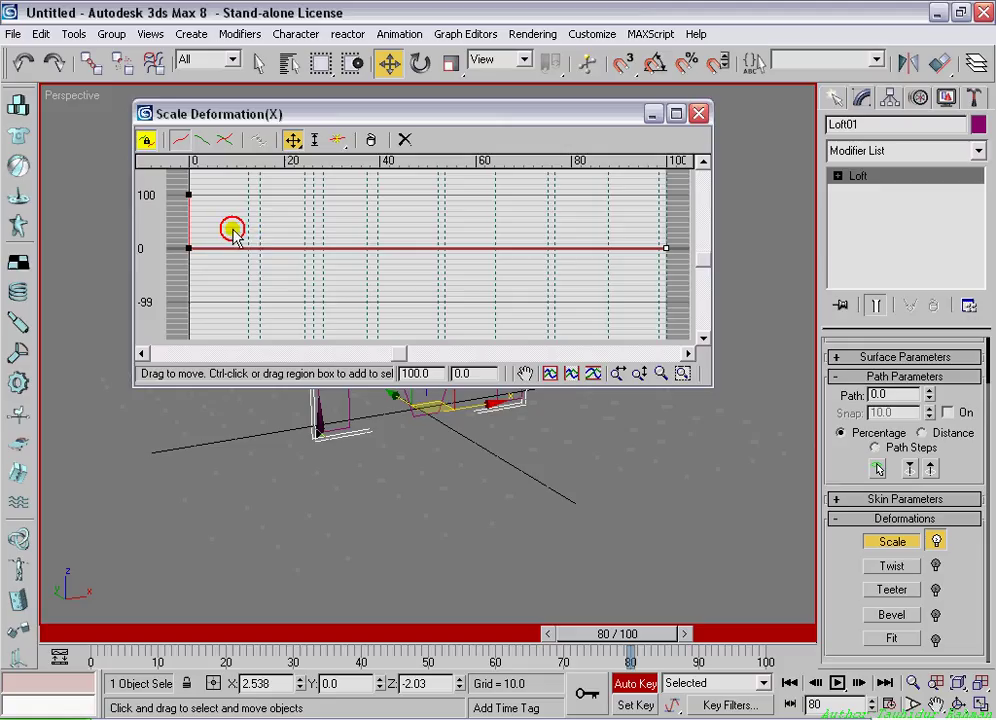
drag(233, 231, 203, 250)
click(257, 226)
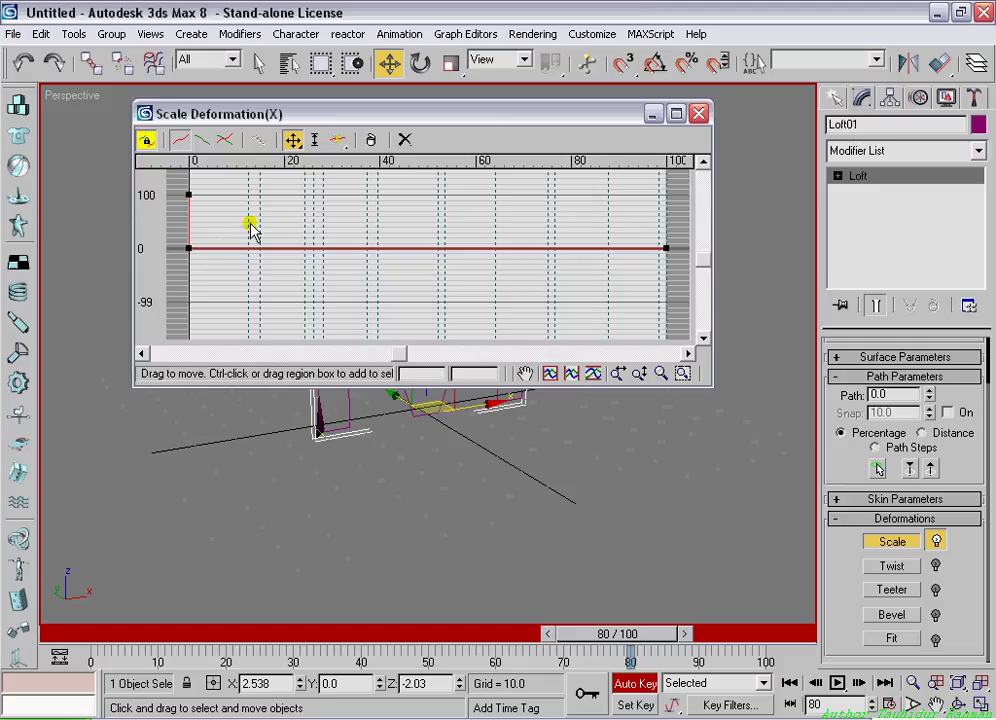
drag(242, 229, 173, 279)
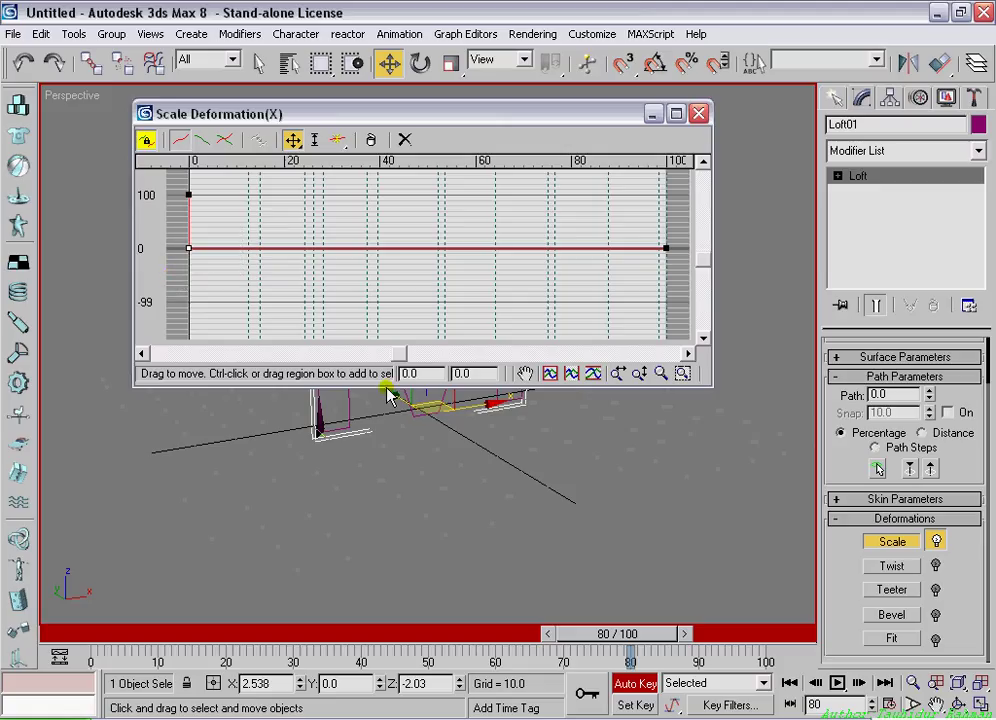
click(421, 373)
text(100)
key(Return)
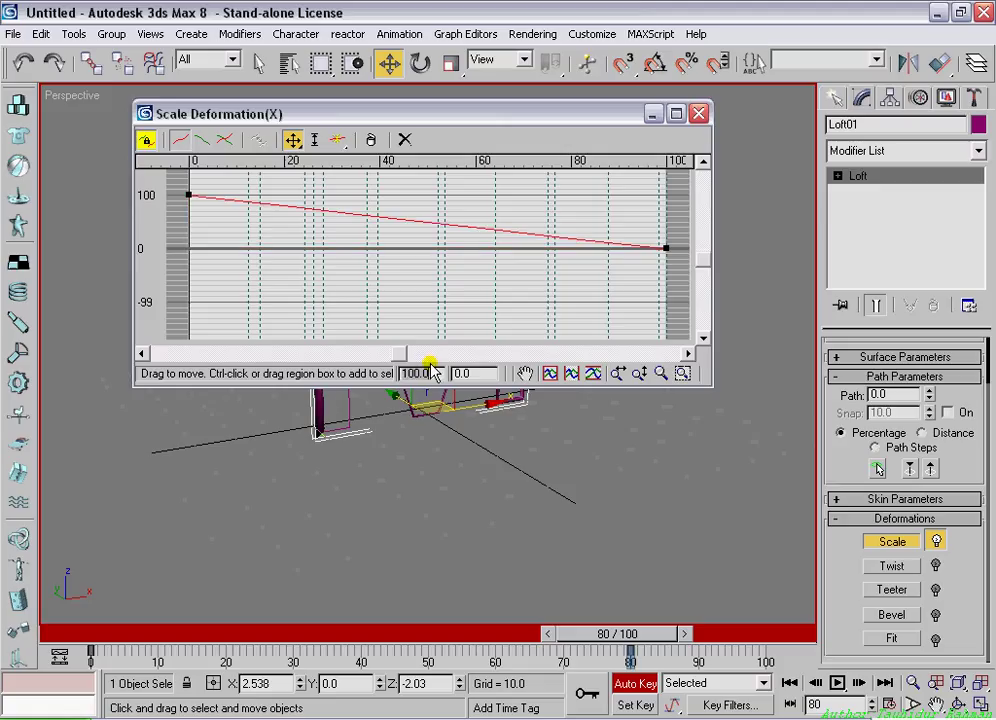
Select the stacked full-scale points at the path's start, set their position to 100 and close the deformation window
click(370, 244)
click(374, 219)
click(260, 196)
click(227, 181)
mouse_move(228, 183)
mouse_down()
mouse_move(197, 189)
mouse_move(201, 202)
mouse_move(197, 194)
mouse_move(169, 220)
mouse_move(203, 198)
mouse_move(173, 222)
mouse_move(181, 225)
mouse_up()
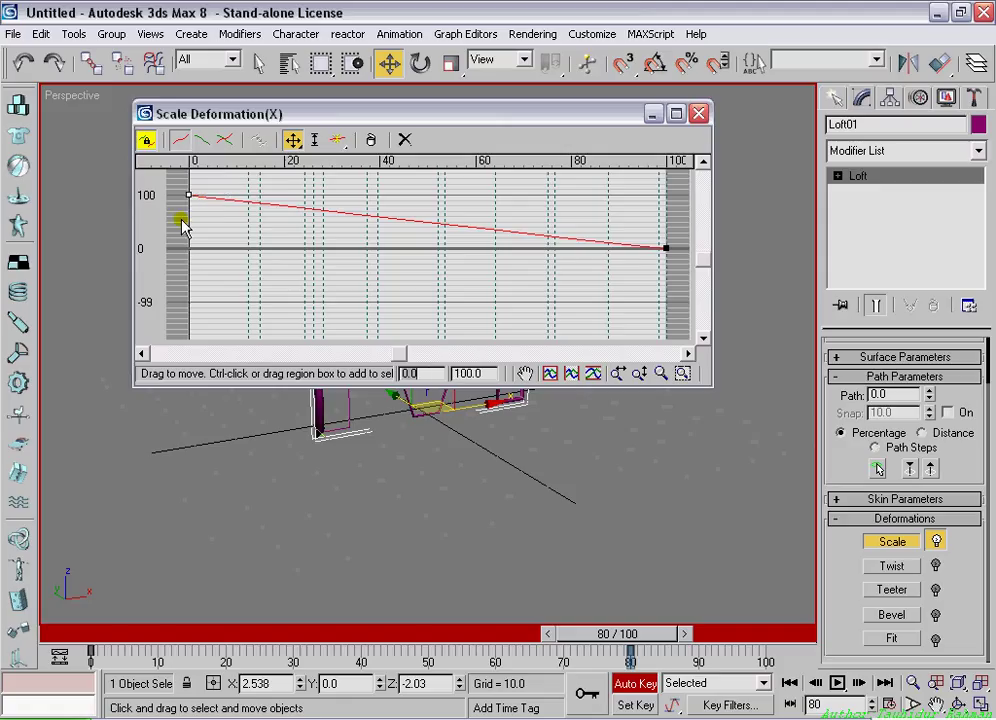
double_click(430, 372)
text(100)
key(Return)
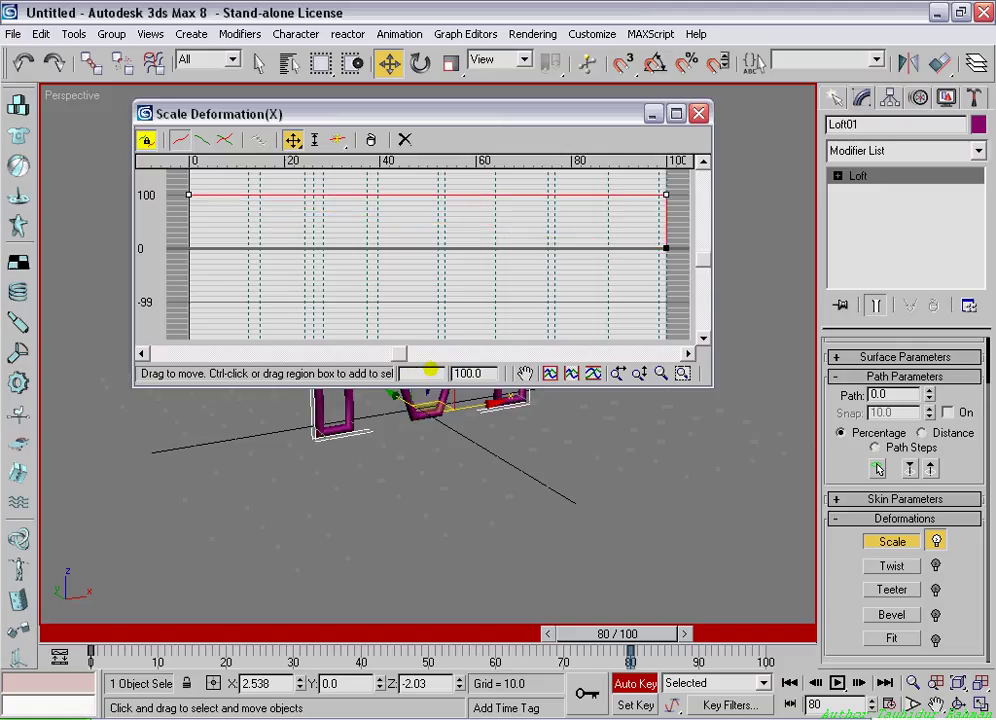
click(177, 140)
click(700, 114)
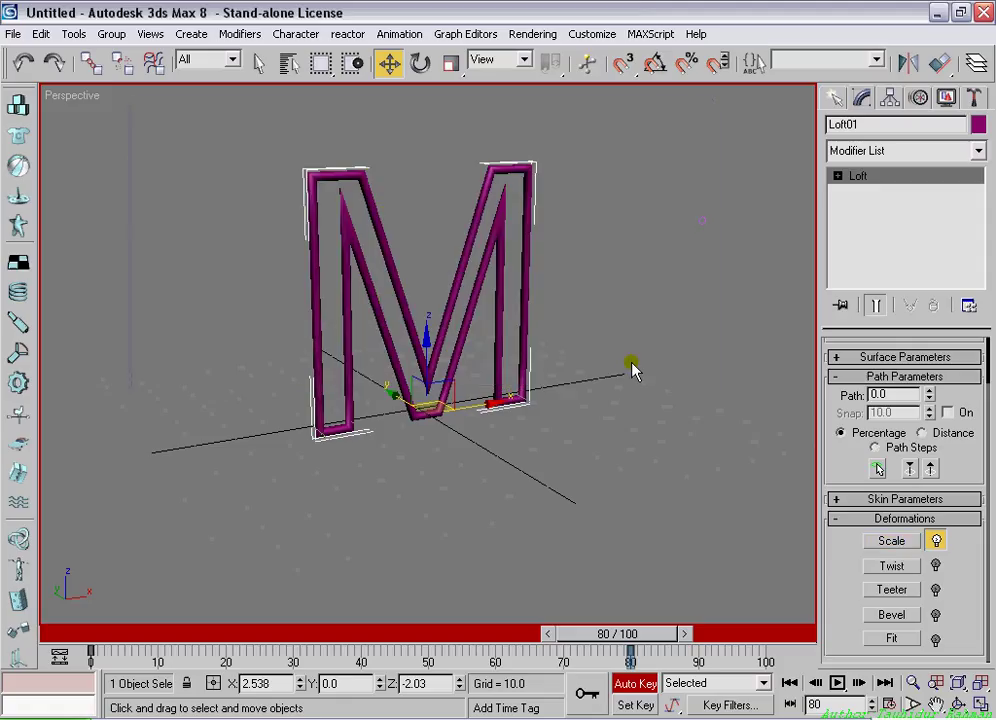
Turn off Auto Key, return to frame 0 and play the animation
click(632, 686)
click(789, 683)
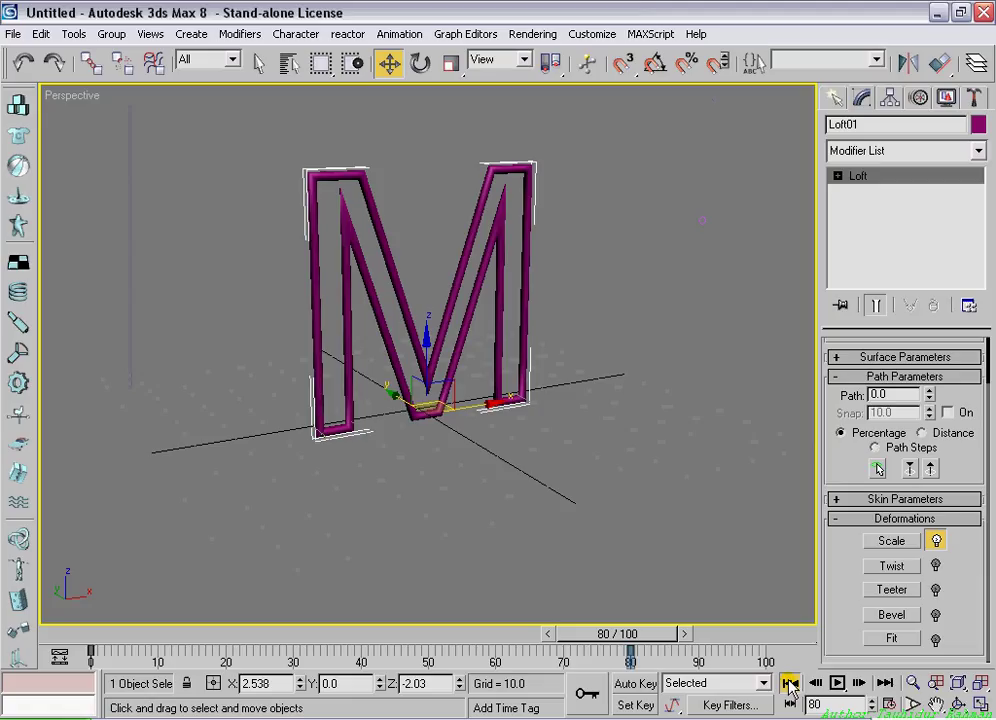
click(789, 683)
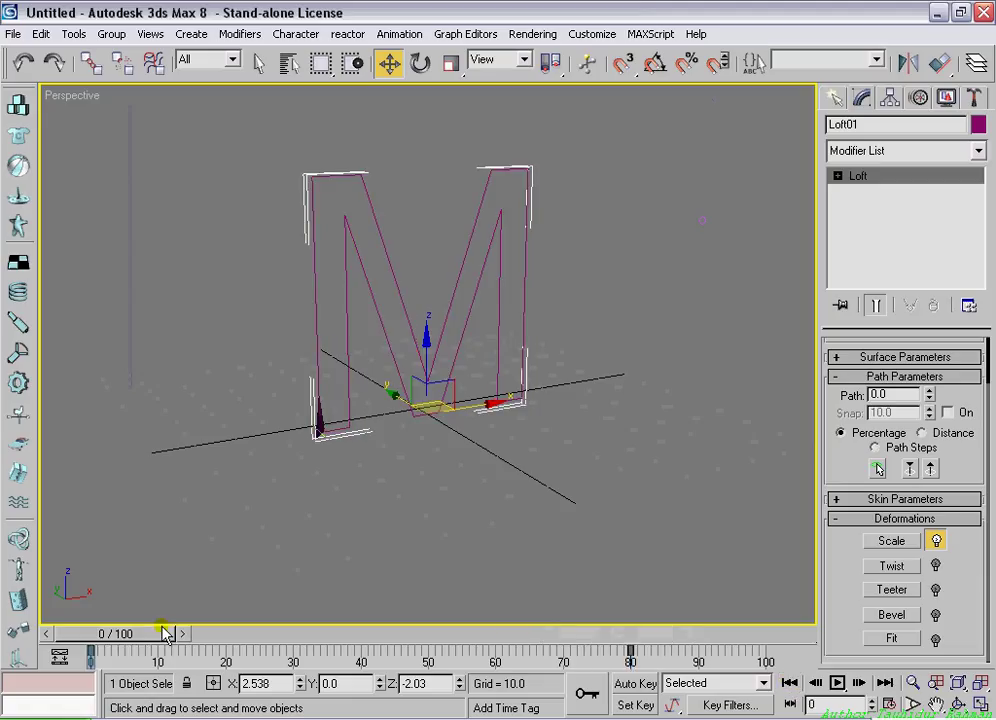
click(837, 683)
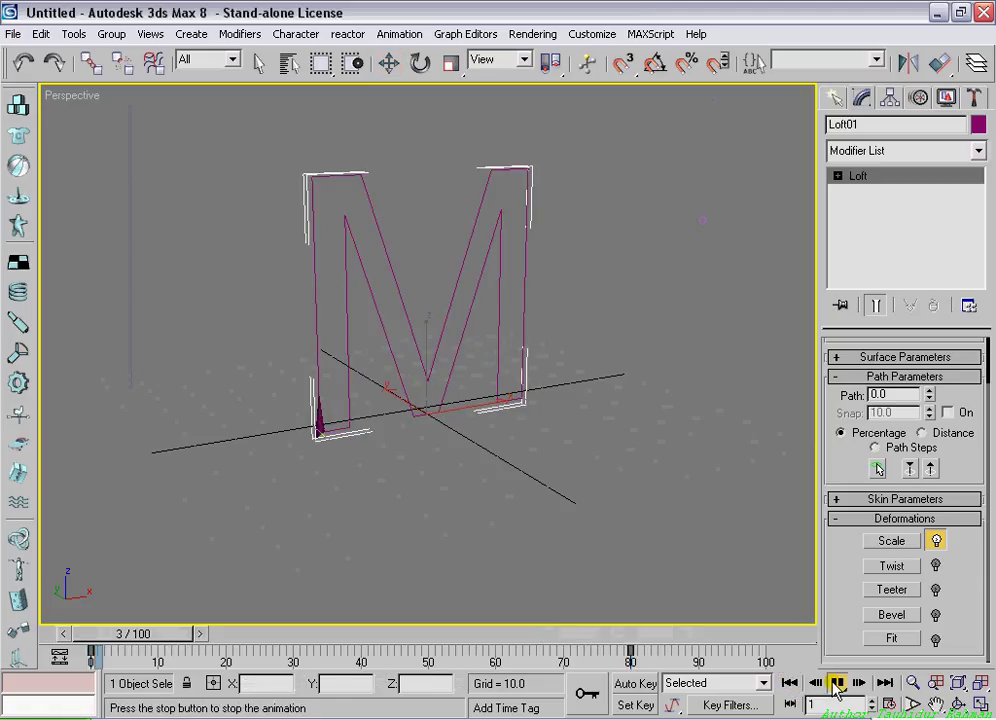